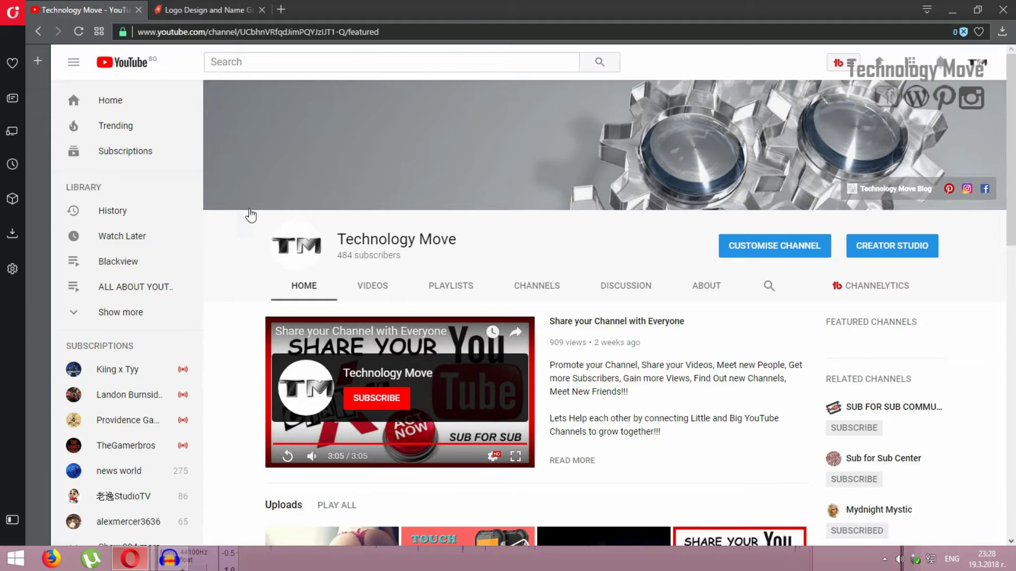
Enter TM as the logo name on FlamingText's logo maker and generate the design gallery.
{"action": "left_click", "coordinate": [200, 5]}
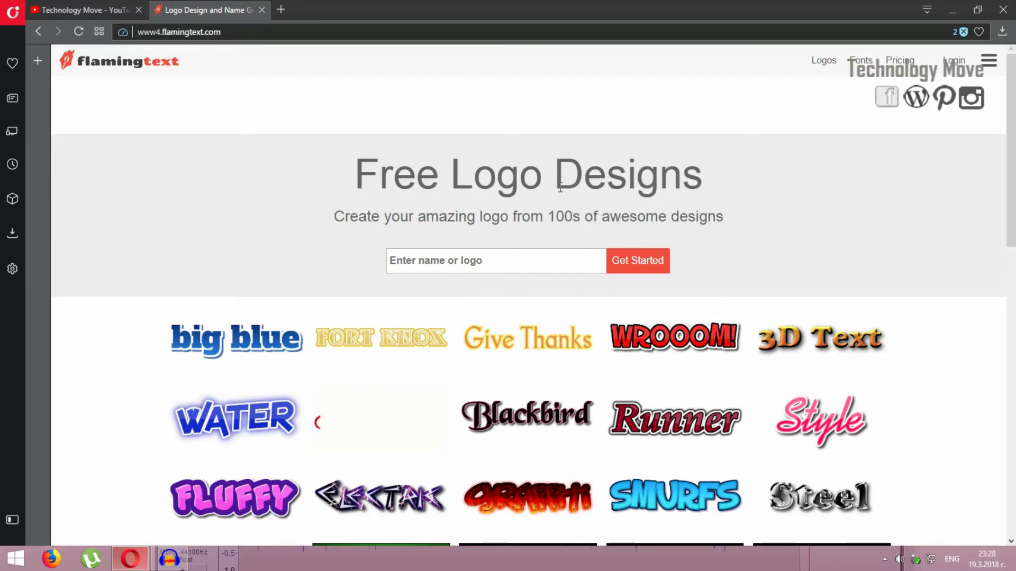
{"action": "left_click", "coordinate": [410, 265]}
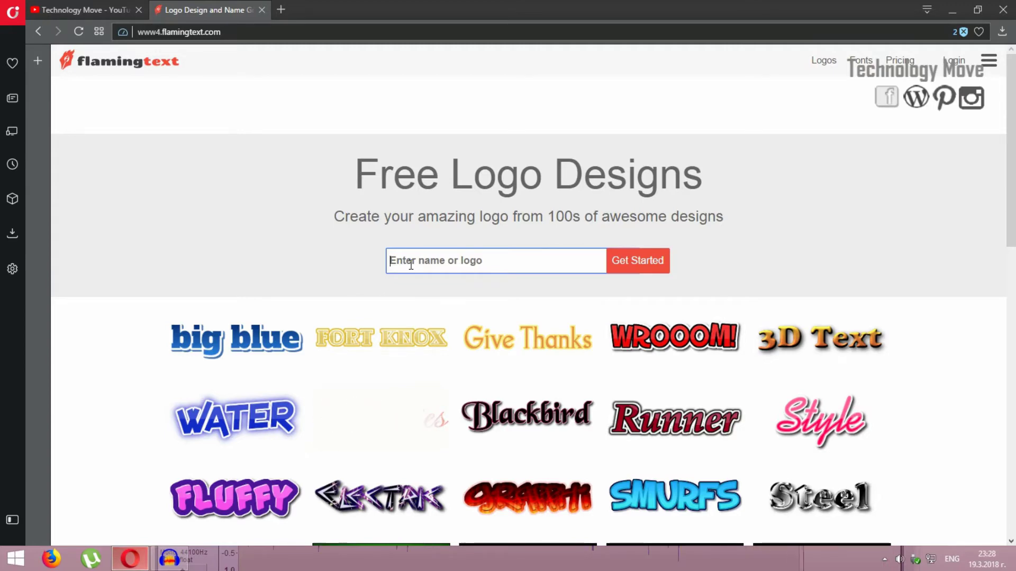
{"action": "type", "text": "TM"}
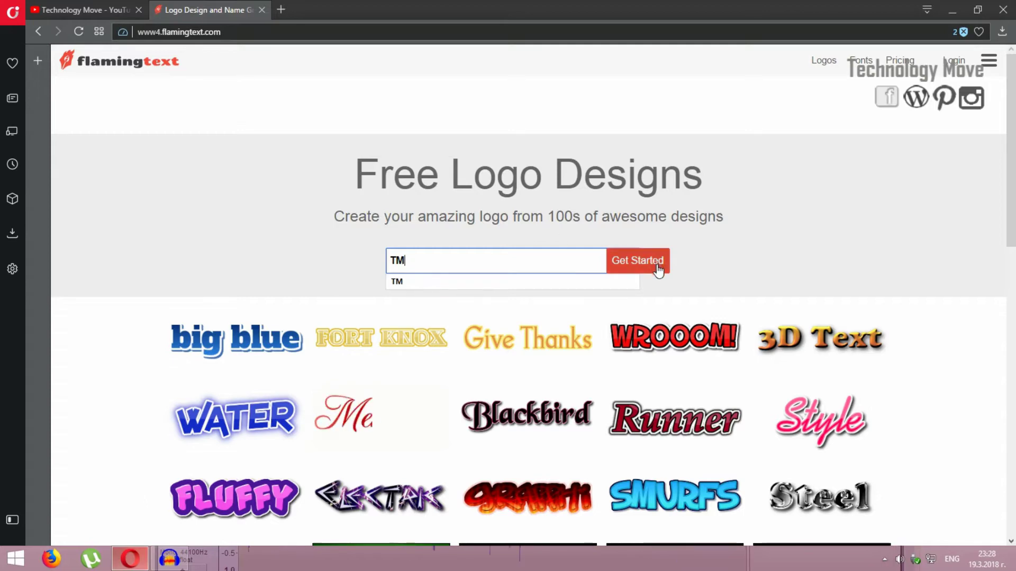
{"action": "left_click", "coordinate": [660, 266]}
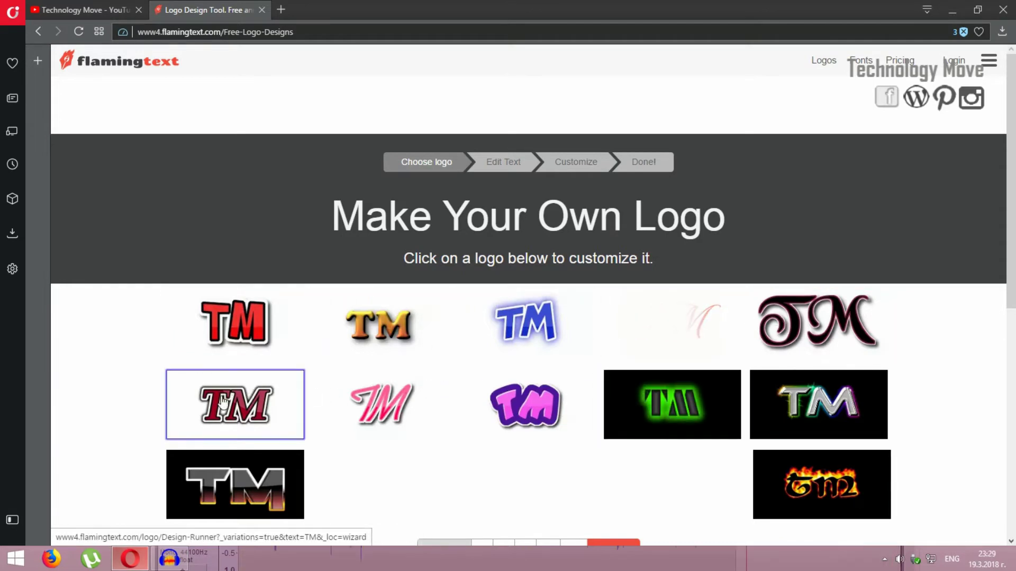
Pick the Steel-style TM design from page 2 and finish it at 141x110.
{"action": "scroll", "coordinate": [408, 473], "scroll_direction": "down", "scroll_amount": 4}
{"action": "scroll", "coordinate": [500, 363], "scroll_direction": "up", "scroll_amount": 3}
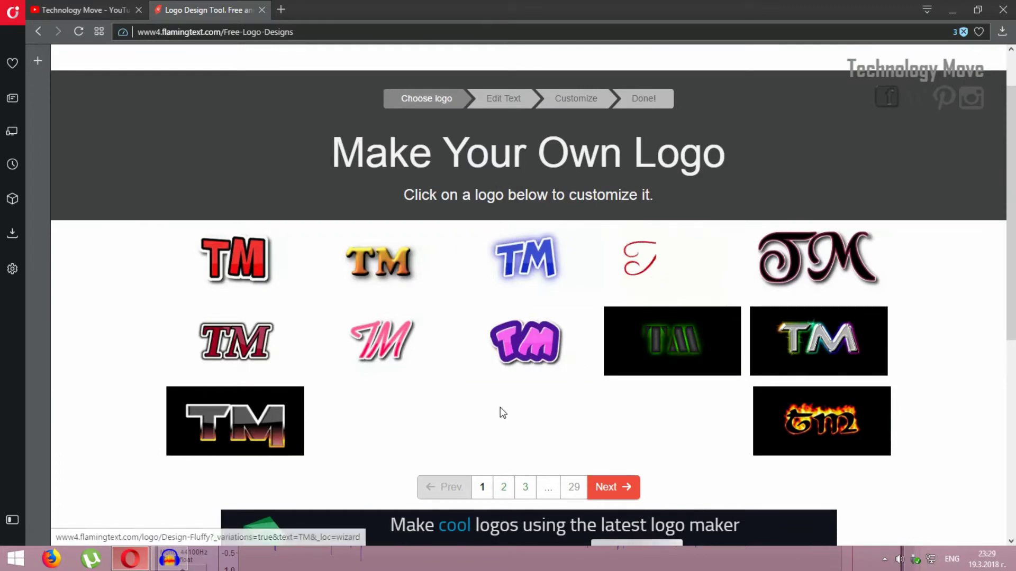
{"action": "left_click", "coordinate": [508, 485]}
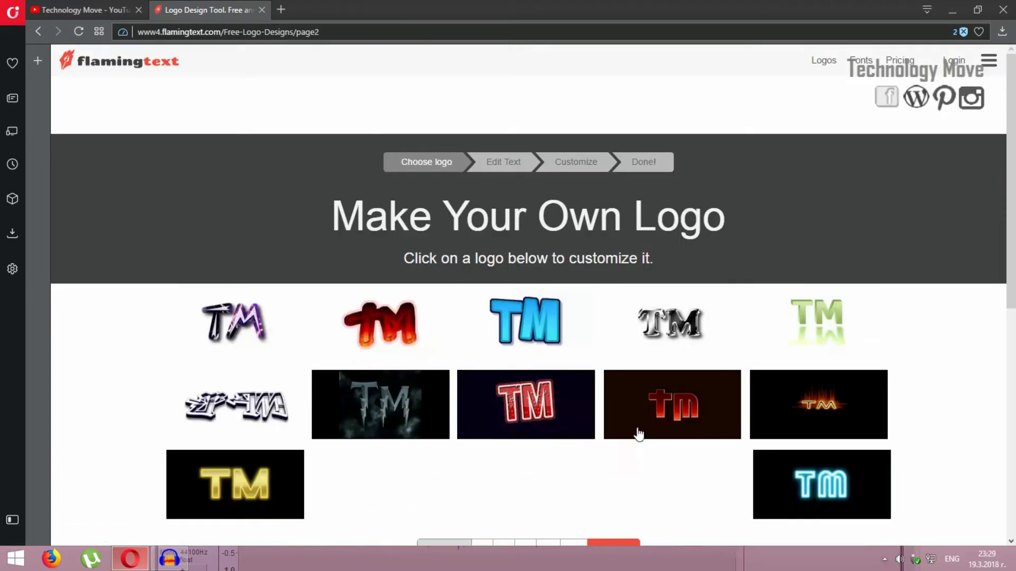
{"action": "left_click", "coordinate": [665, 325]}
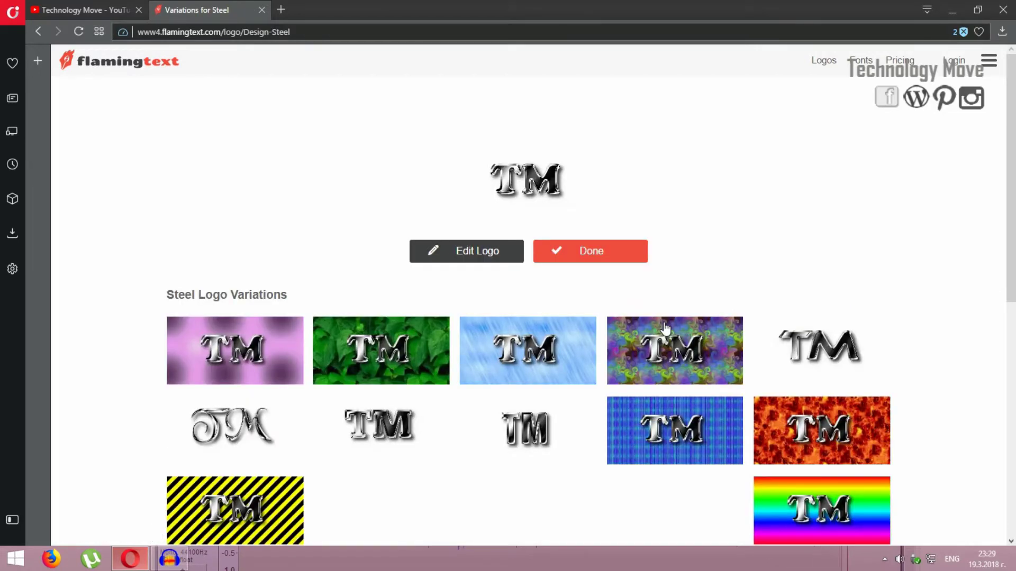
{"action": "scroll", "coordinate": [159, 394], "scroll_direction": "down", "scroll_amount": 2}
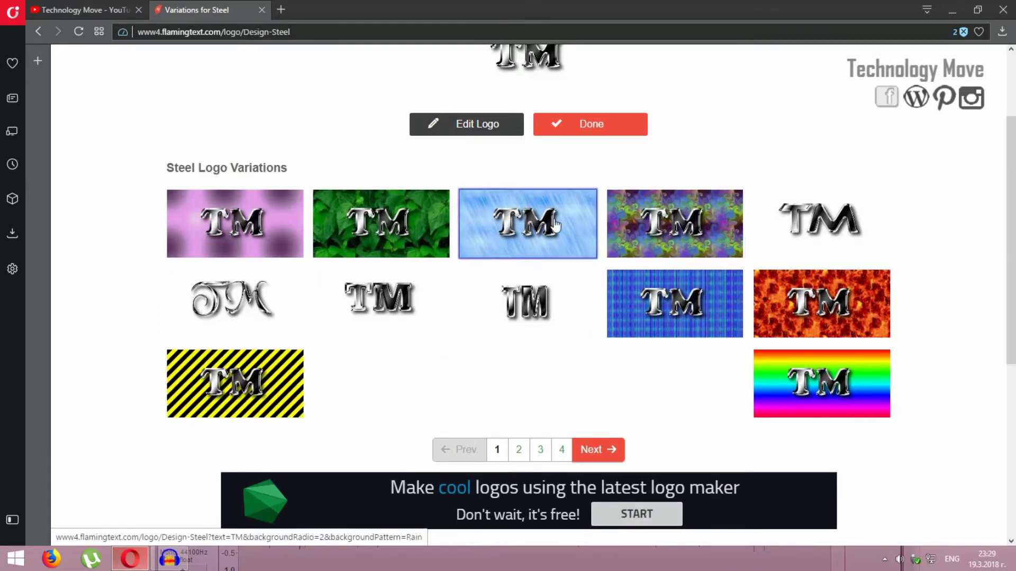
{"action": "scroll", "coordinate": [498, 402], "scroll_direction": "up", "scroll_amount": 2}
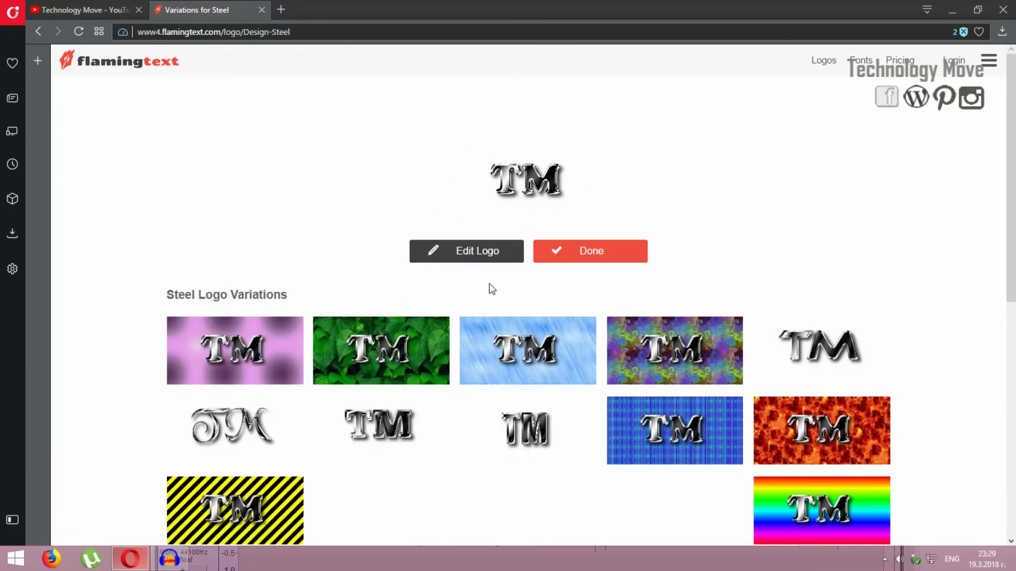
{"action": "left_click", "coordinate": [585, 266]}
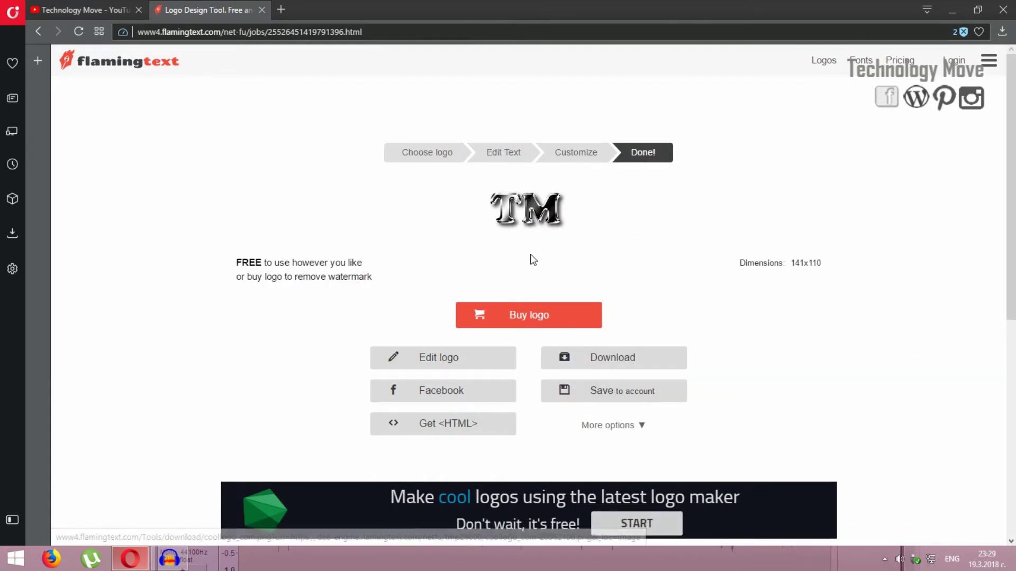
Reopen the Steel TM logo at its Edit Text step, showing cooper font size 70.
{"action": "left_click", "coordinate": [431, 365]}
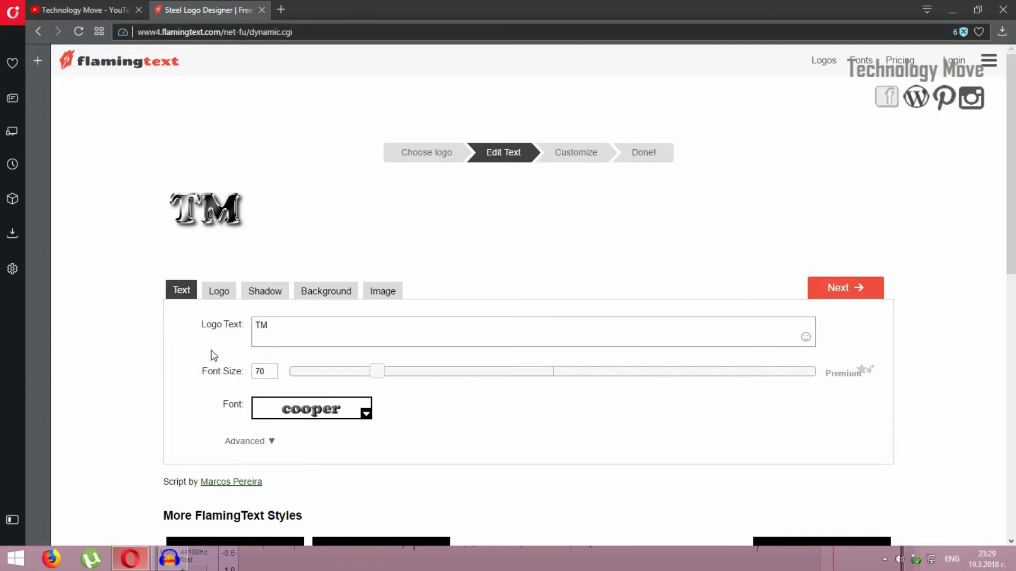
Swap the TM logo's Cooper font for Bummer from the Cool category, keeping size 70.
{"action": "scroll", "coordinate": [215, 355], "scroll_direction": "down", "scroll_amount": 1}
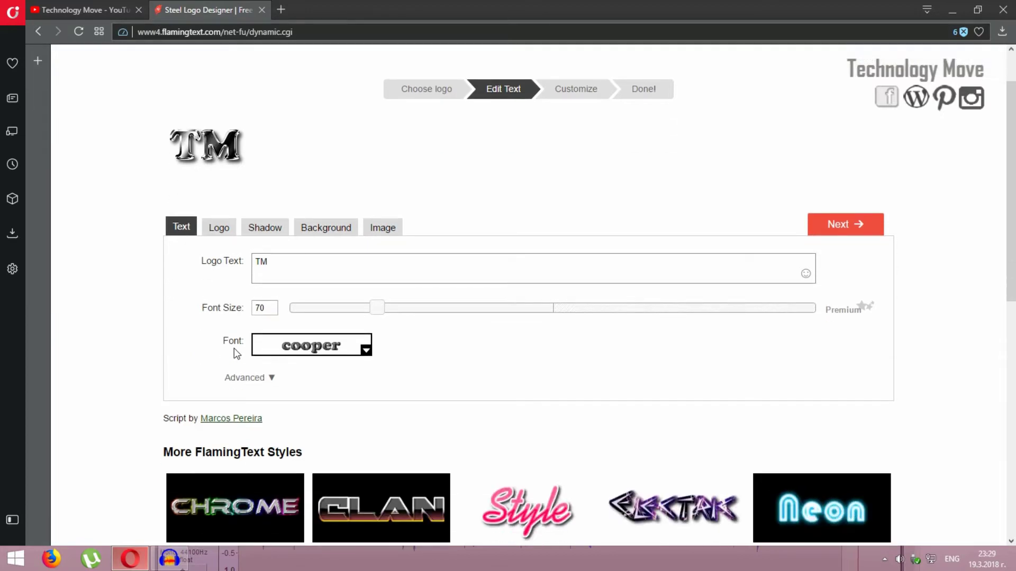
{"action": "left_click", "coordinate": [329, 348]}
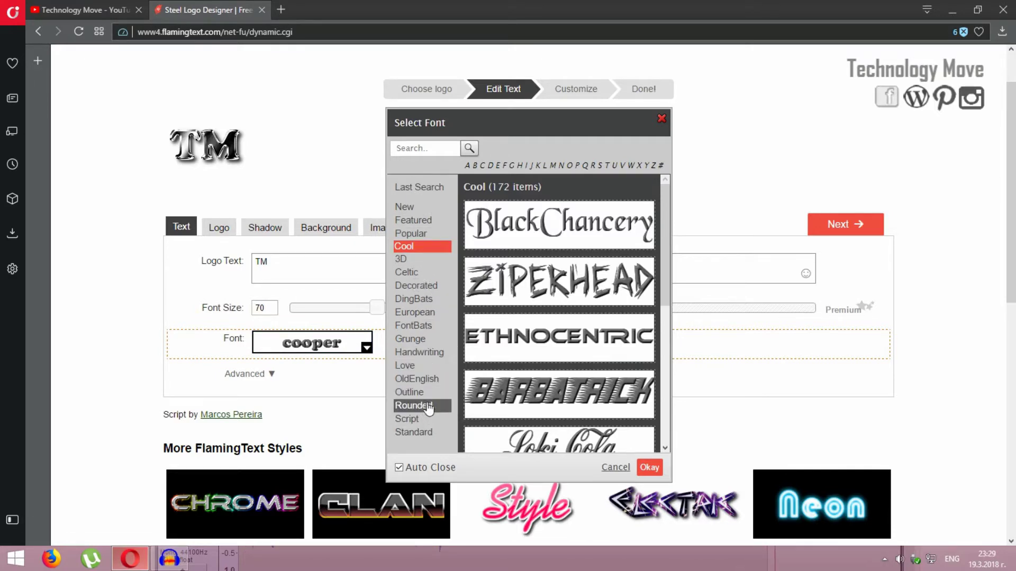
{"action": "left_click", "coordinate": [431, 432]}
{"action": "scroll", "coordinate": [526, 310], "scroll_direction": "down", "scroll_amount": 12}
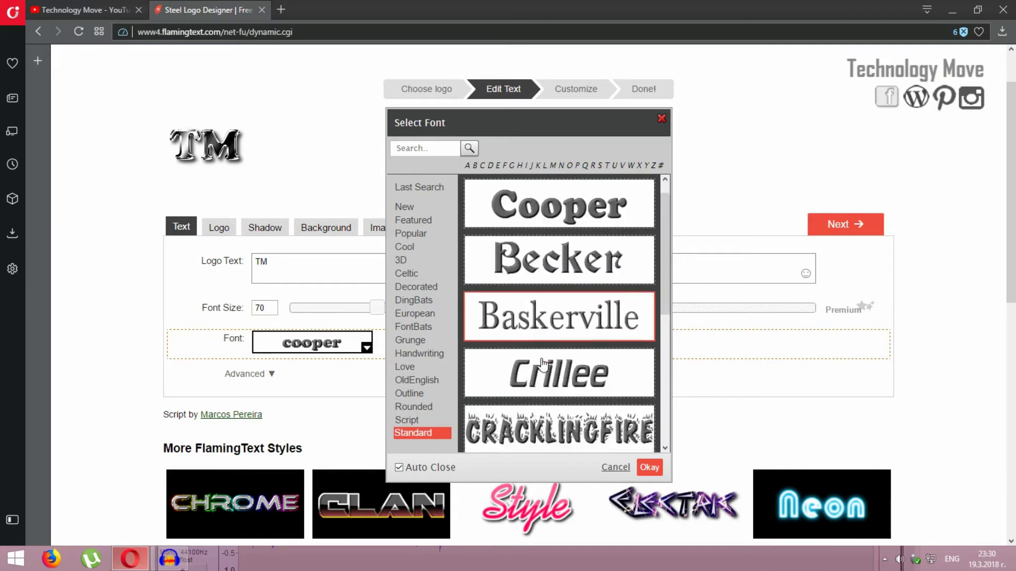
{"action": "scroll", "coordinate": [541, 357], "scroll_direction": "down", "scroll_amount": 5}
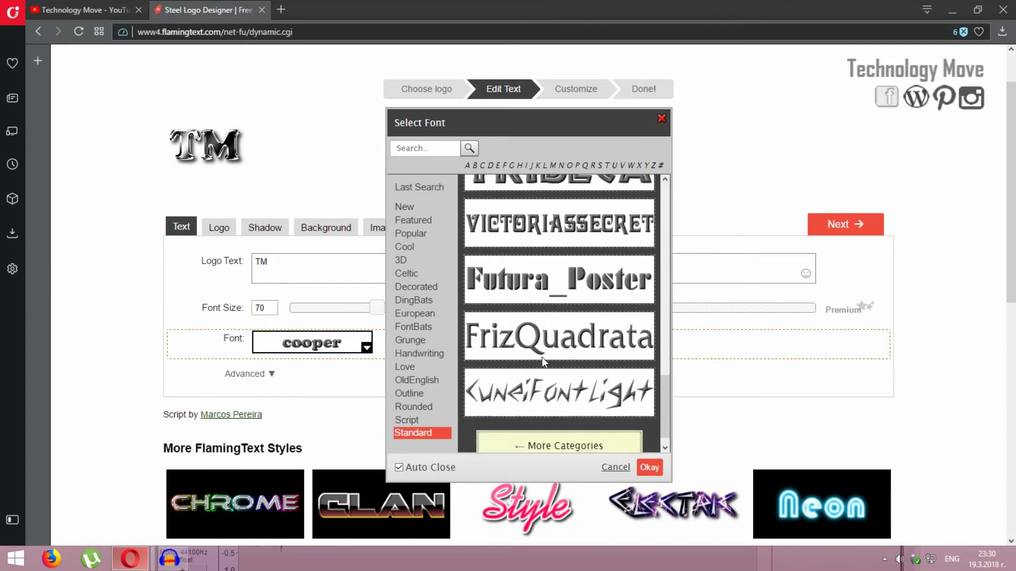
{"action": "scroll", "coordinate": [542, 358], "scroll_direction": "up", "scroll_amount": 6}
{"action": "scroll", "coordinate": [543, 363], "scroll_direction": "up", "scroll_amount": 6}
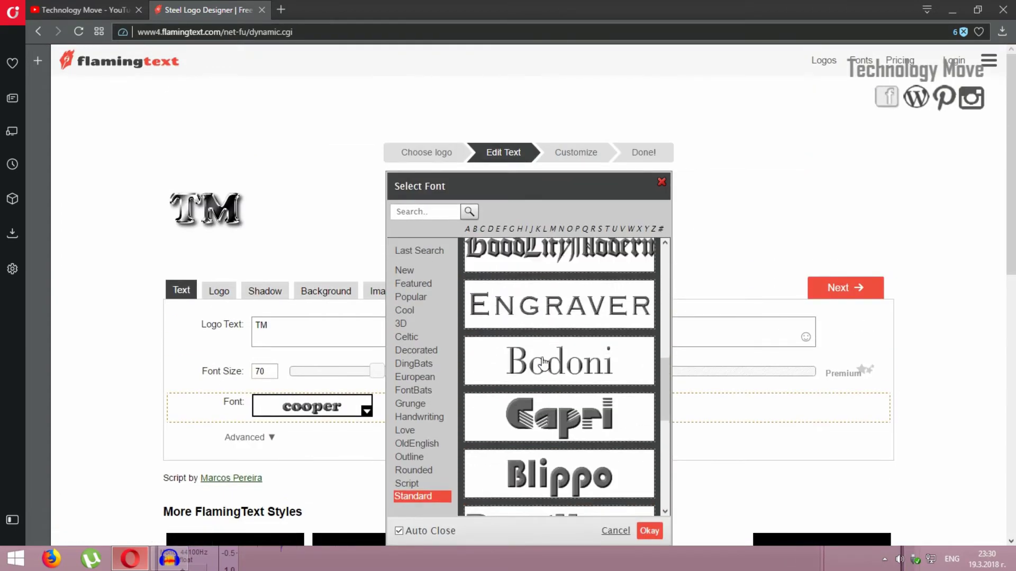
{"action": "left_click", "coordinate": [426, 311]}
{"action": "scroll", "coordinate": [563, 366], "scroll_direction": "down", "scroll_amount": 12}
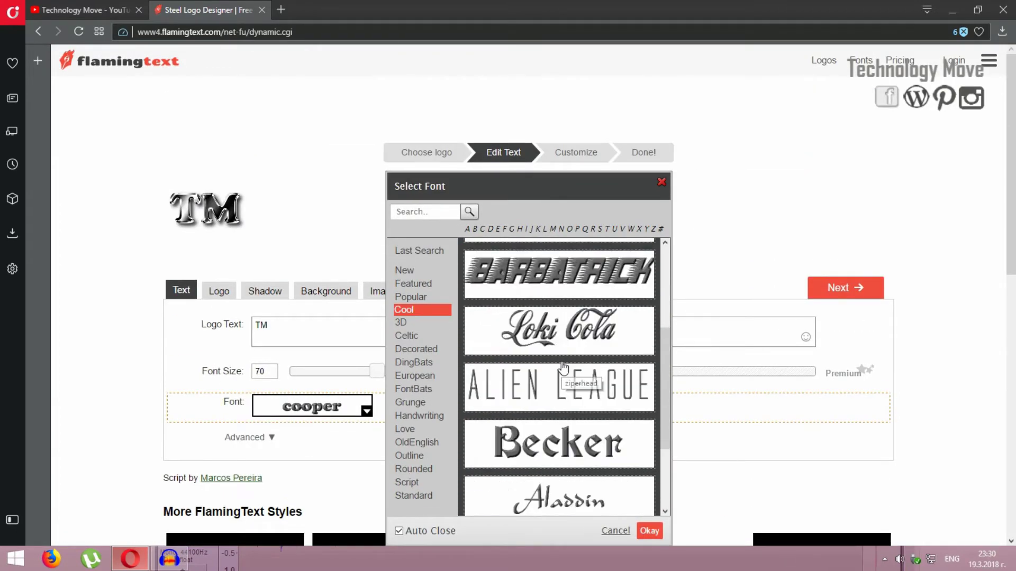
{"action": "scroll", "coordinate": [561, 361], "scroll_direction": "down", "scroll_amount": 10}
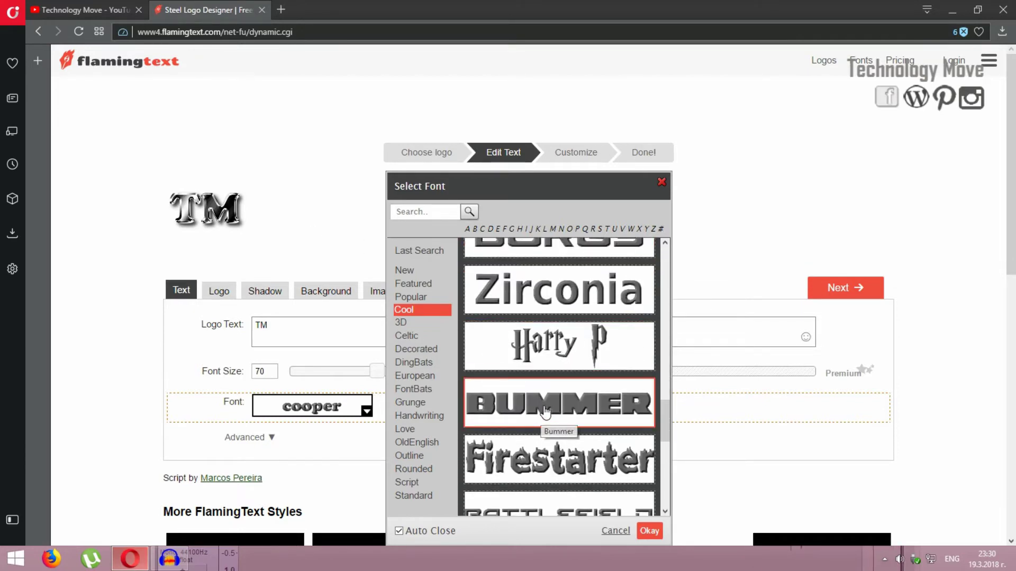
{"action": "left_click", "coordinate": [541, 415]}
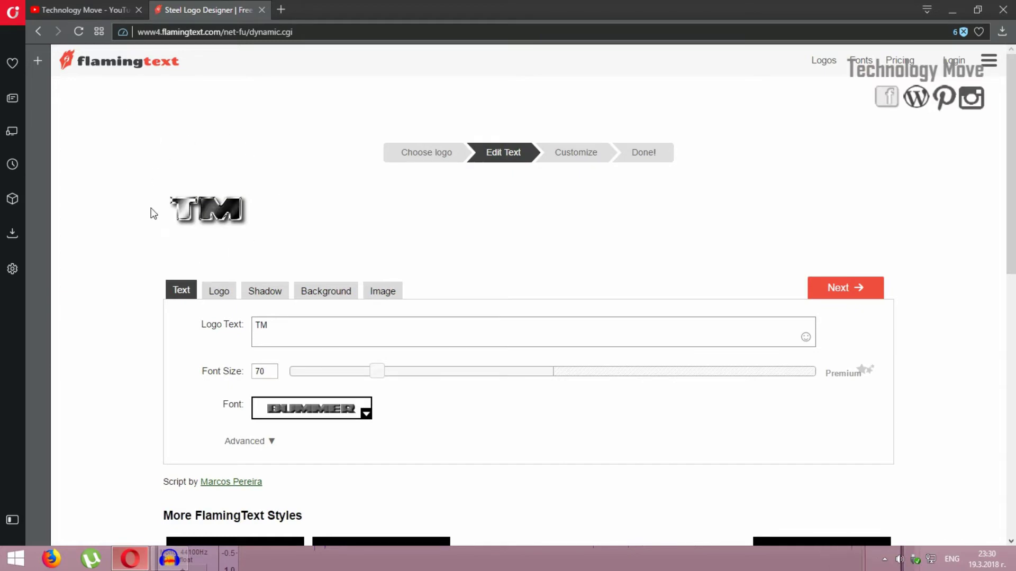
Reach the Google About me page from the YouTube channel avatar, dismiss Pick a photo, and return to FlamingText.
{"action": "left_click", "coordinate": [79, 12]}
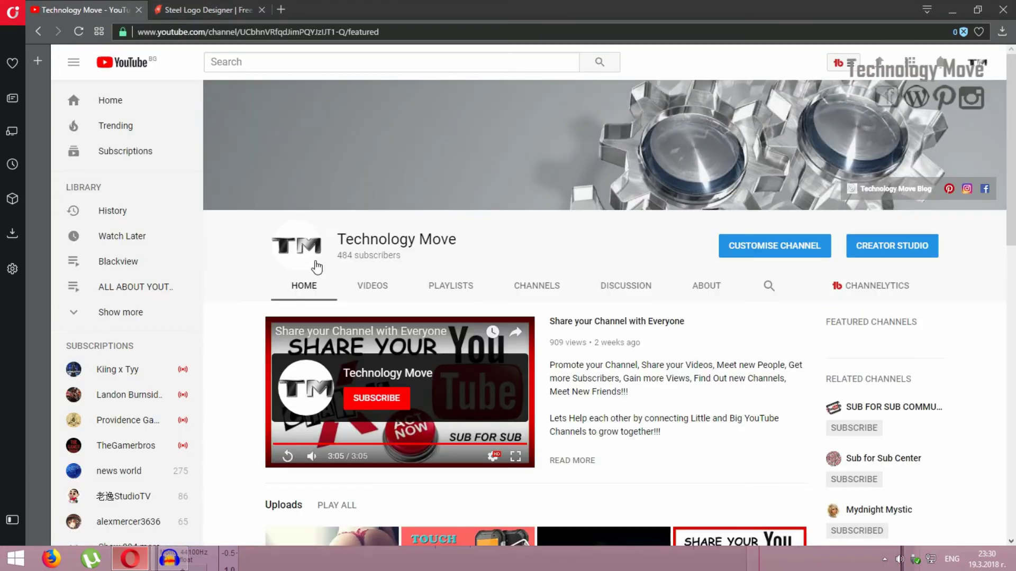
{"action": "left_click", "coordinate": [298, 248]}
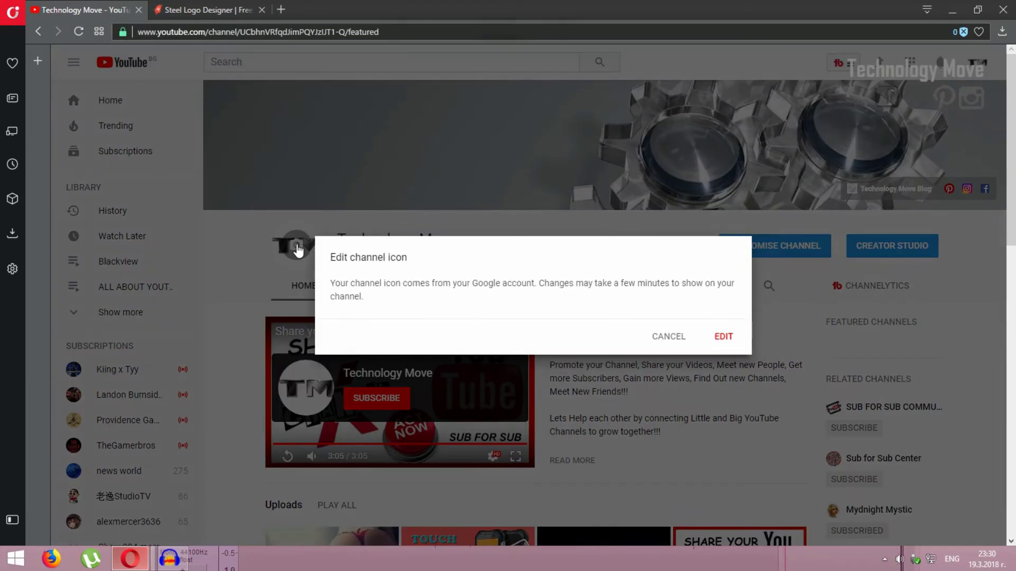
{"action": "left_click", "coordinate": [719, 335]}
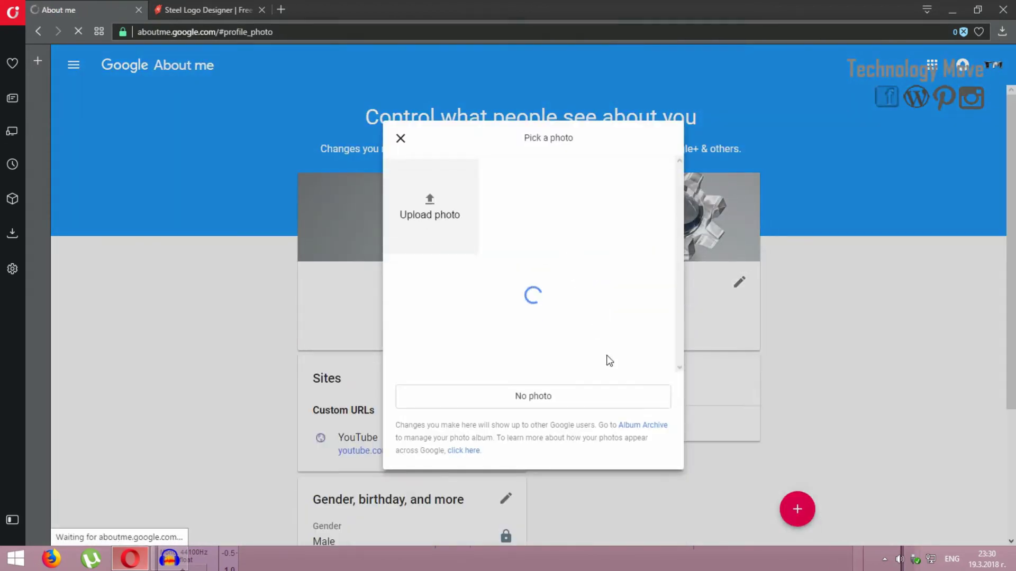
{"action": "left_click", "coordinate": [401, 139]}
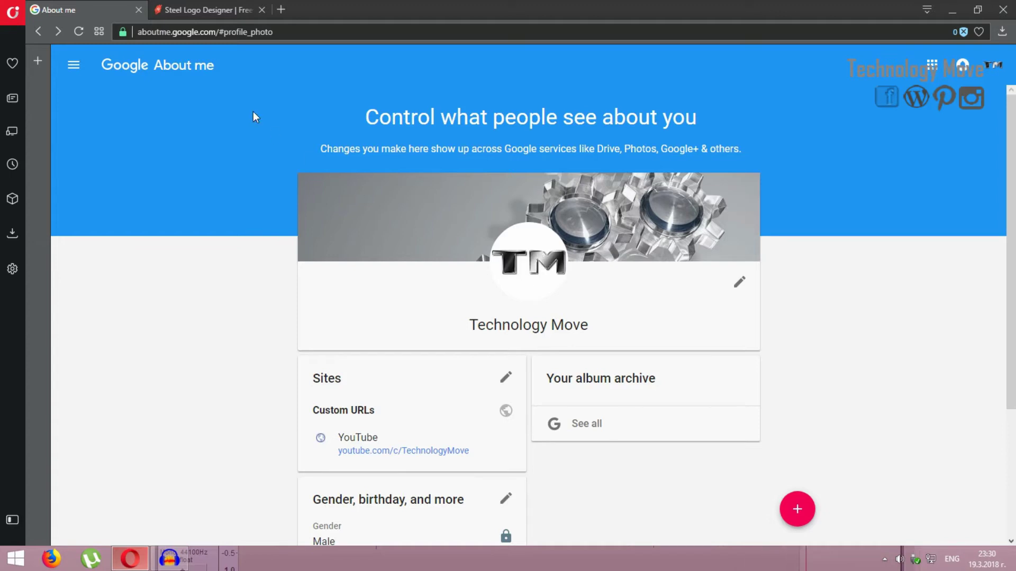
{"action": "left_click", "coordinate": [187, 11]}
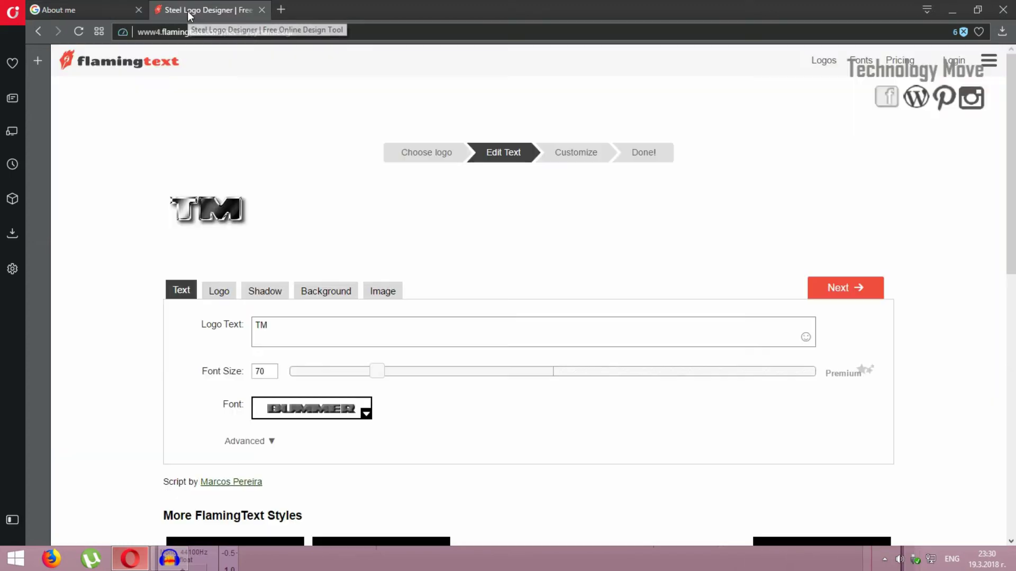
Show the TM logo's Drop shadow settings: offsets 4, blur 8, opacity 80.
{"action": "left_click", "coordinate": [227, 288]}
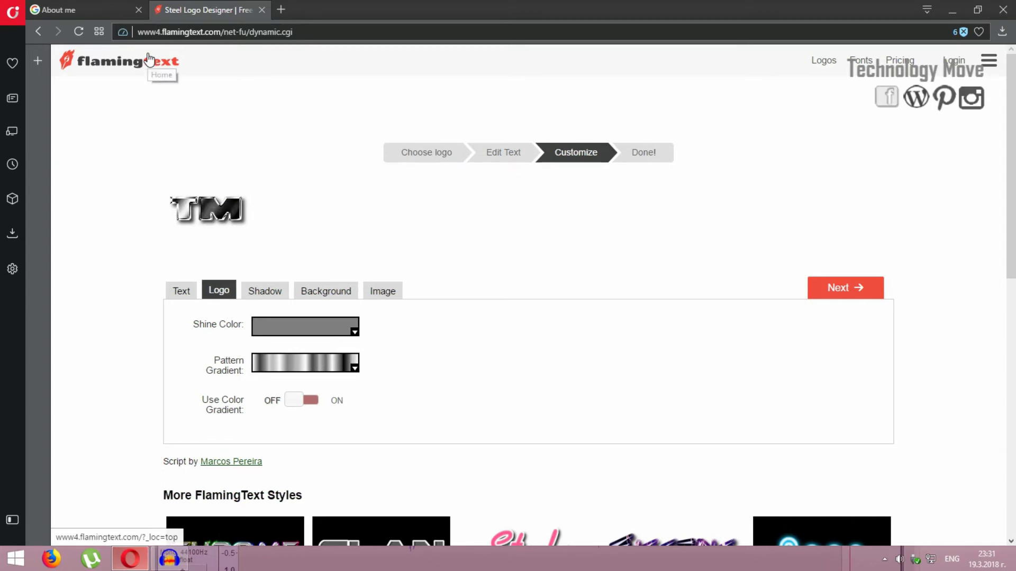
{"action": "left_click", "coordinate": [267, 291]}
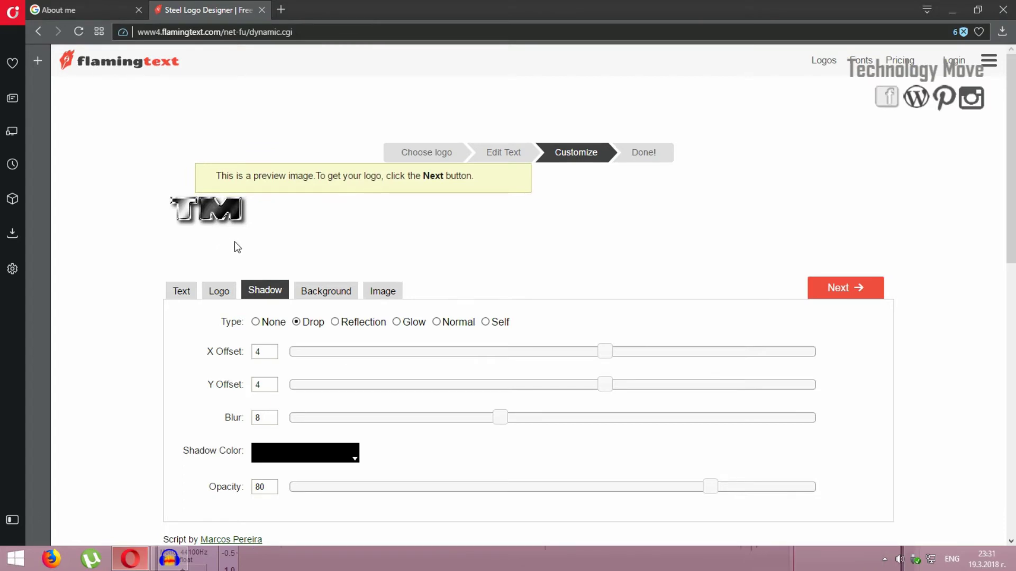
Go from Google About me via the apps grid to YouTube, then to the Technology Move channel.
{"action": "left_click", "coordinate": [75, 5]}
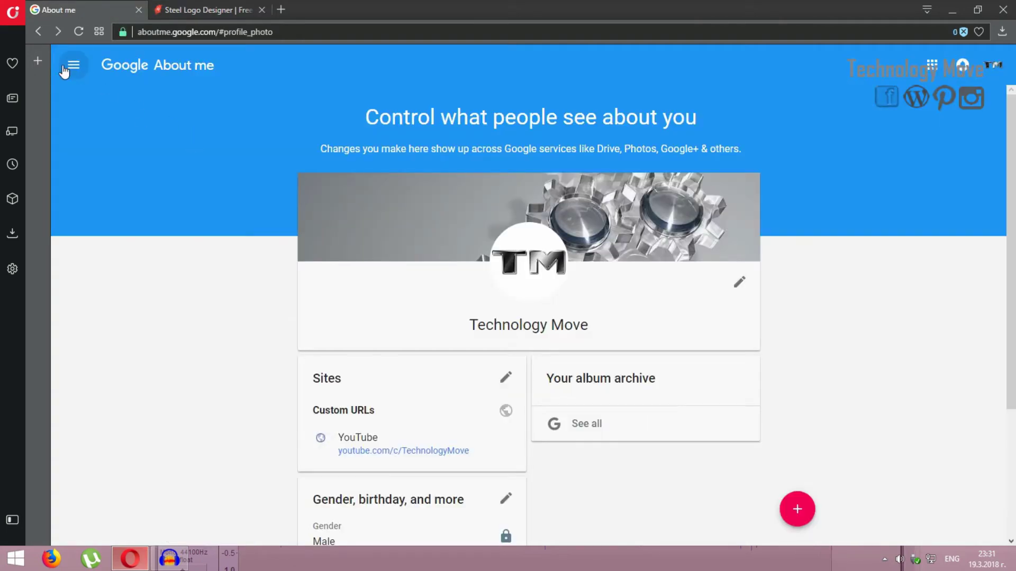
{"action": "left_click", "coordinate": [932, 65]}
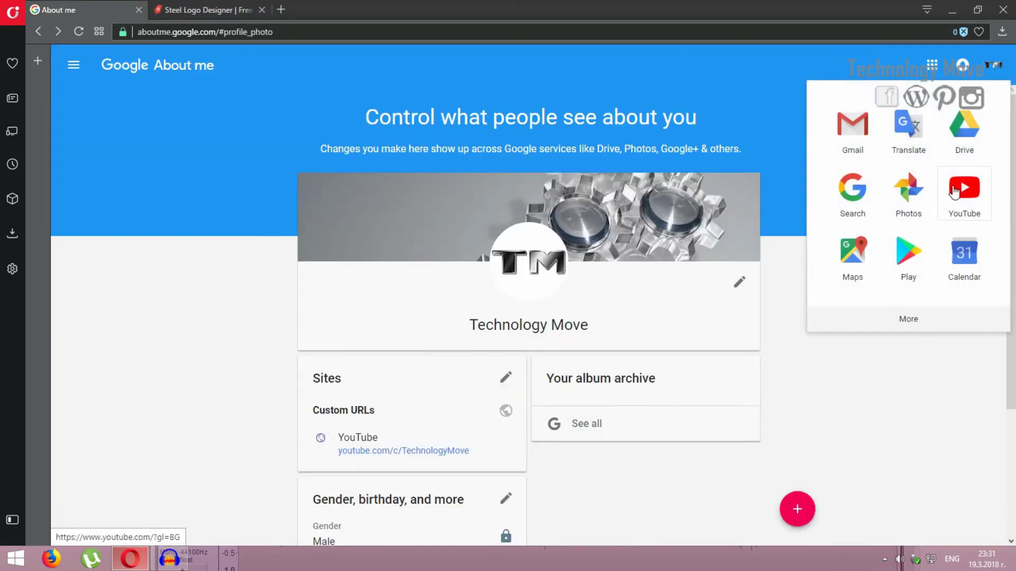
{"action": "left_click", "coordinate": [954, 193]}
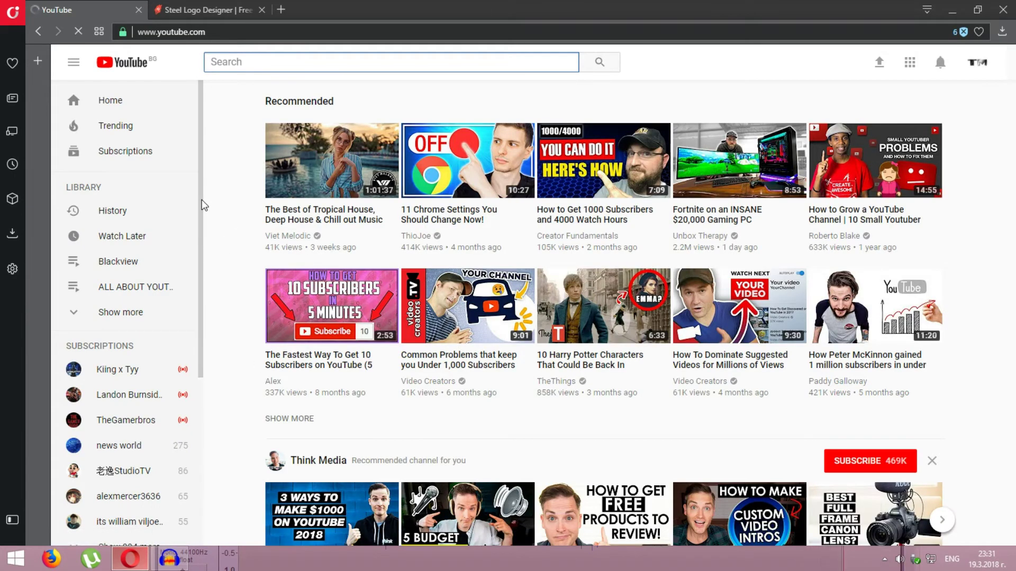
{"action": "left_click", "coordinate": [987, 65]}
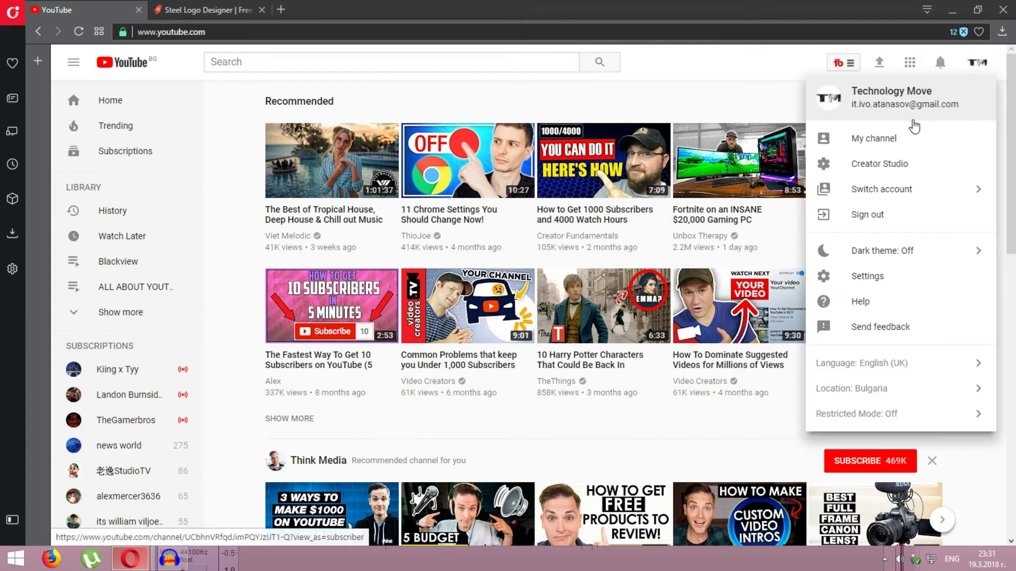
{"action": "left_click", "coordinate": [833, 138]}
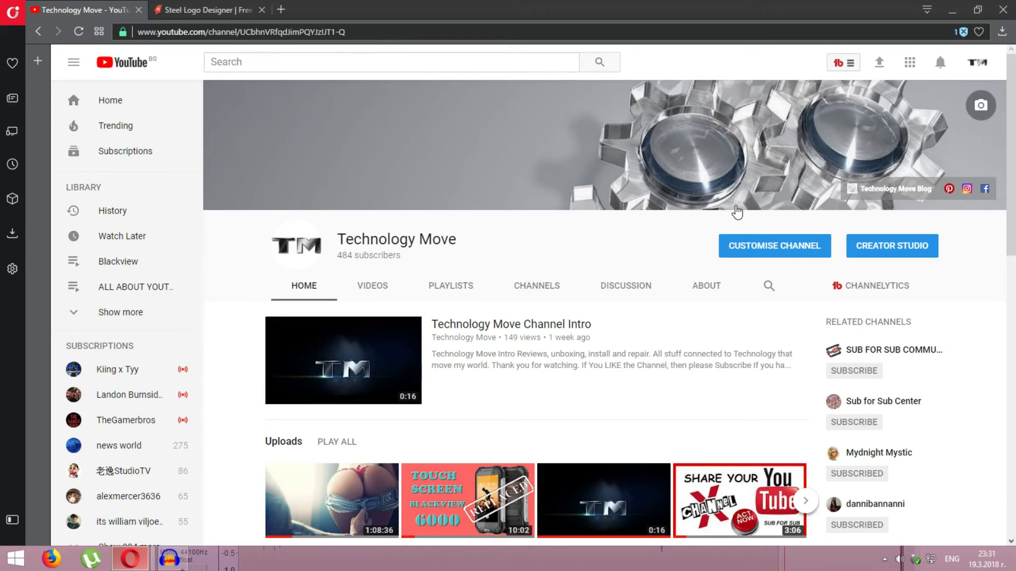
{"action": "left_click", "coordinate": [979, 65]}
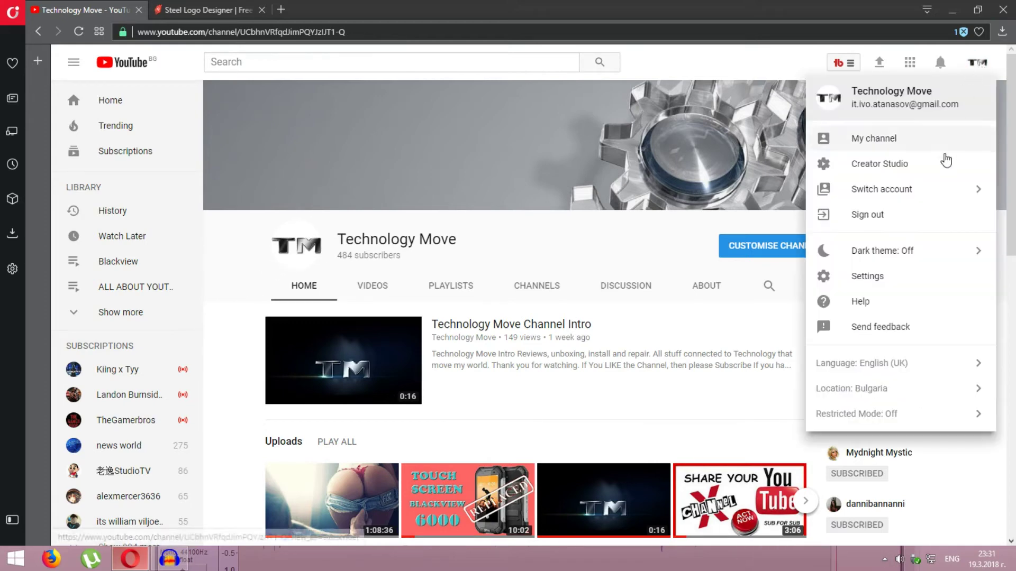
{"action": "left_click", "coordinate": [931, 255]}
{"action": "left_click", "coordinate": [966, 210]}
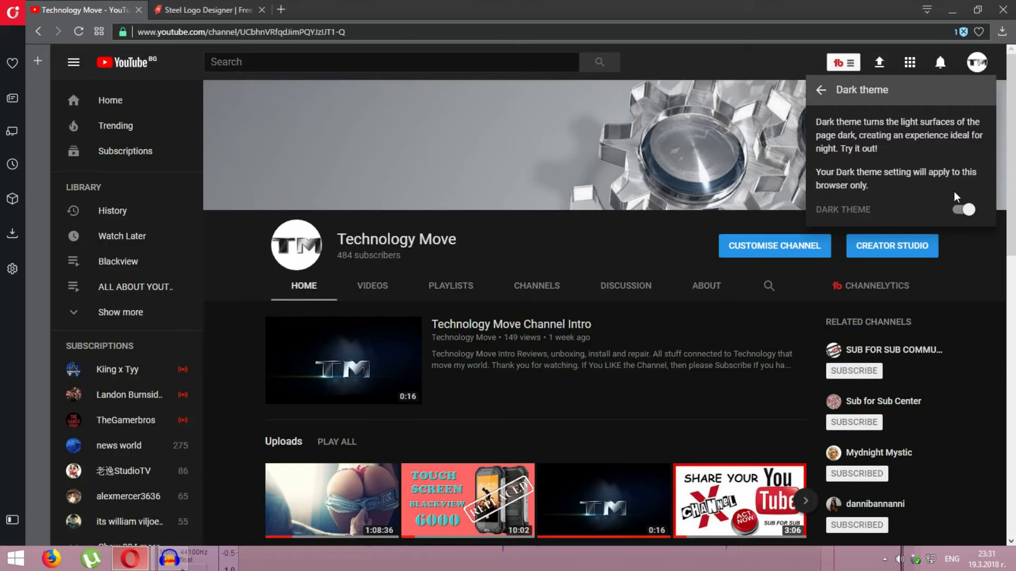
{"action": "left_click", "coordinate": [963, 211]}
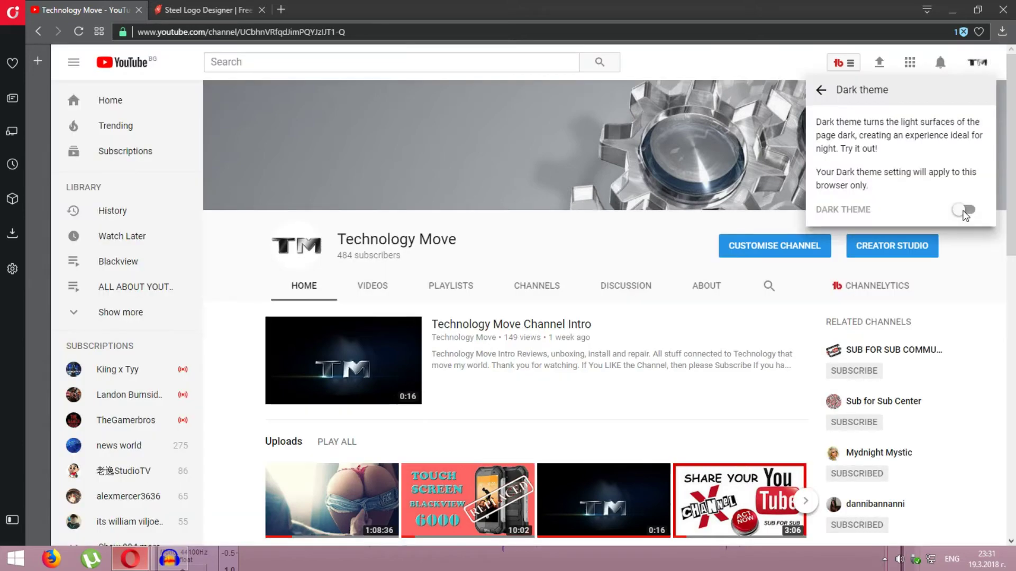
{"action": "left_click", "coordinate": [240, 244]}
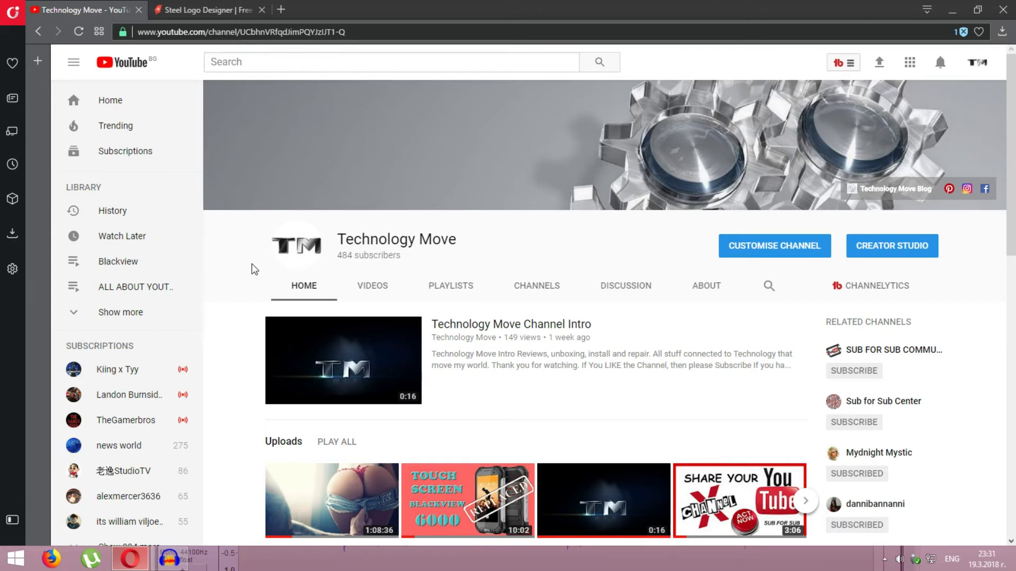
{"action": "left_click", "coordinate": [203, 12]}
Replace the transparent background with a solid near-white #f6f0f0 colour.
{"action": "left_click", "coordinate": [330, 296]}
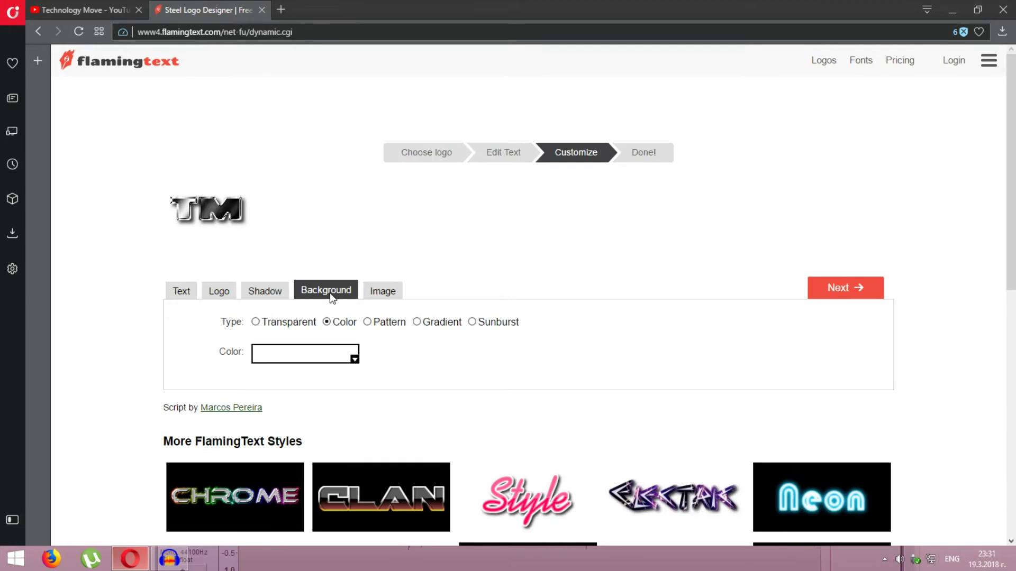
{"action": "left_click", "coordinate": [260, 322]}
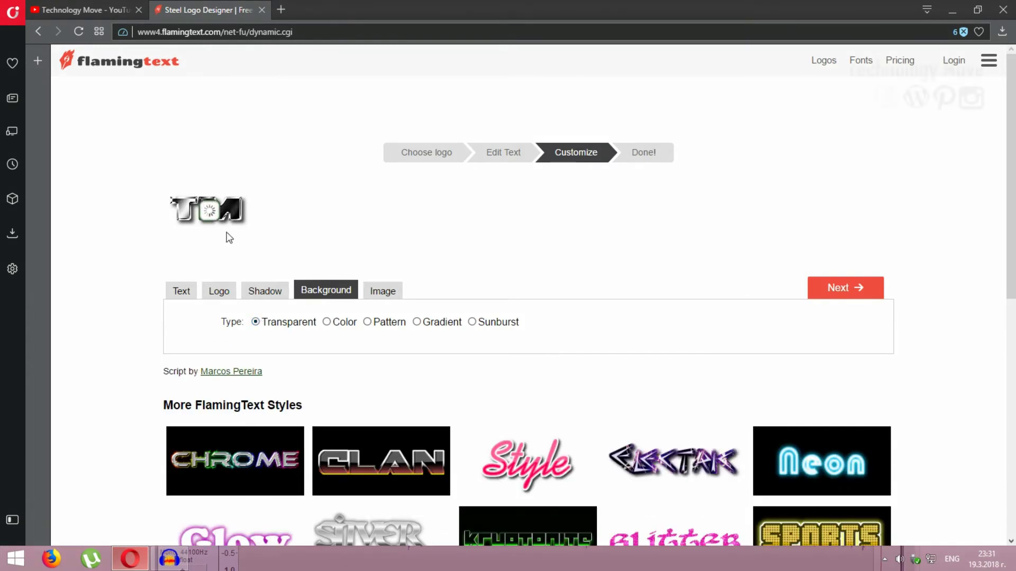
{"action": "left_click", "coordinate": [326, 322]}
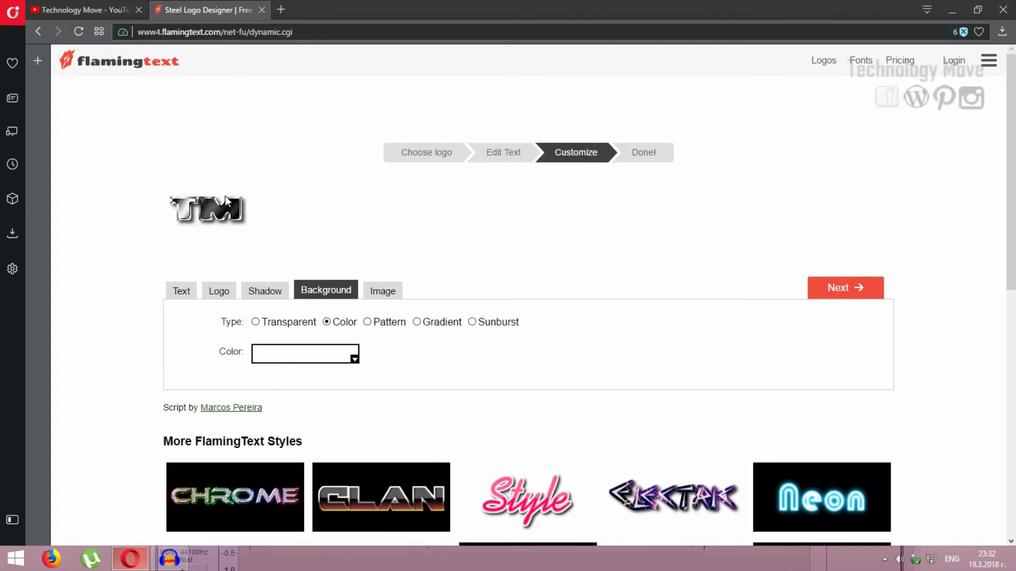
{"action": "left_click", "coordinate": [306, 359]}
{"action": "left_click", "coordinate": [341, 376]}
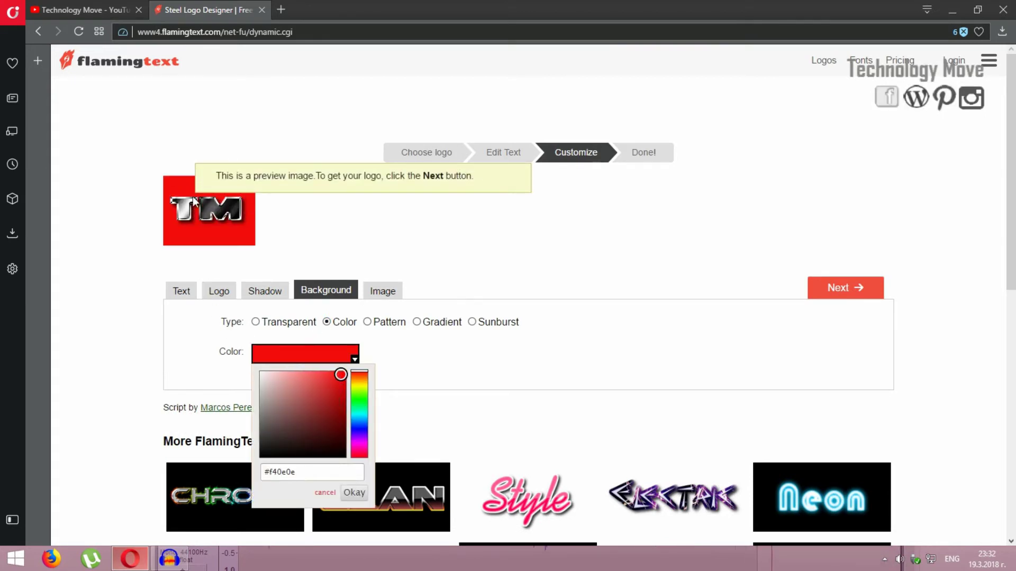
{"action": "left_click", "coordinate": [261, 374]}
{"action": "left_click", "coordinate": [195, 331]}
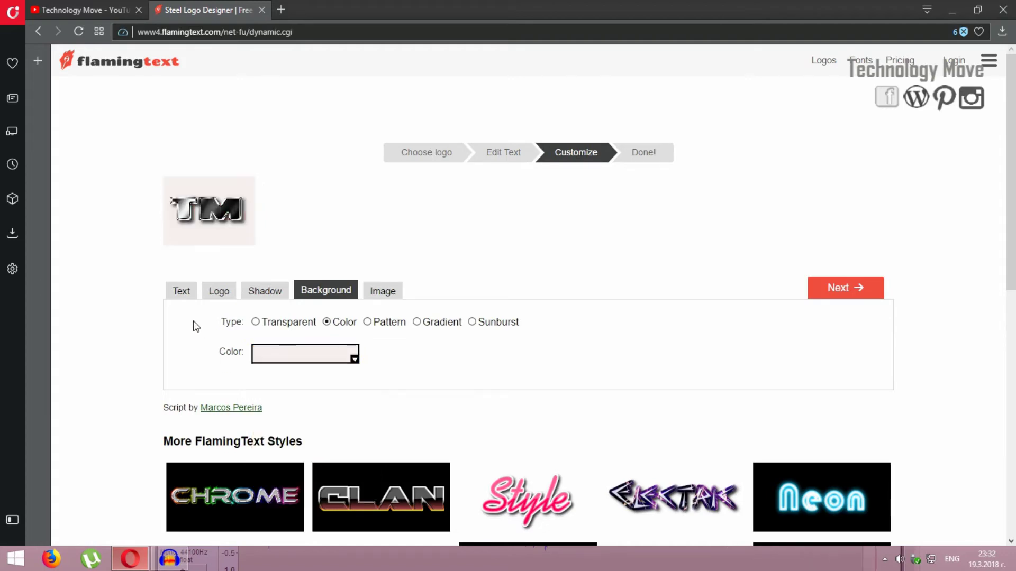
{"action": "left_click", "coordinate": [271, 297]}
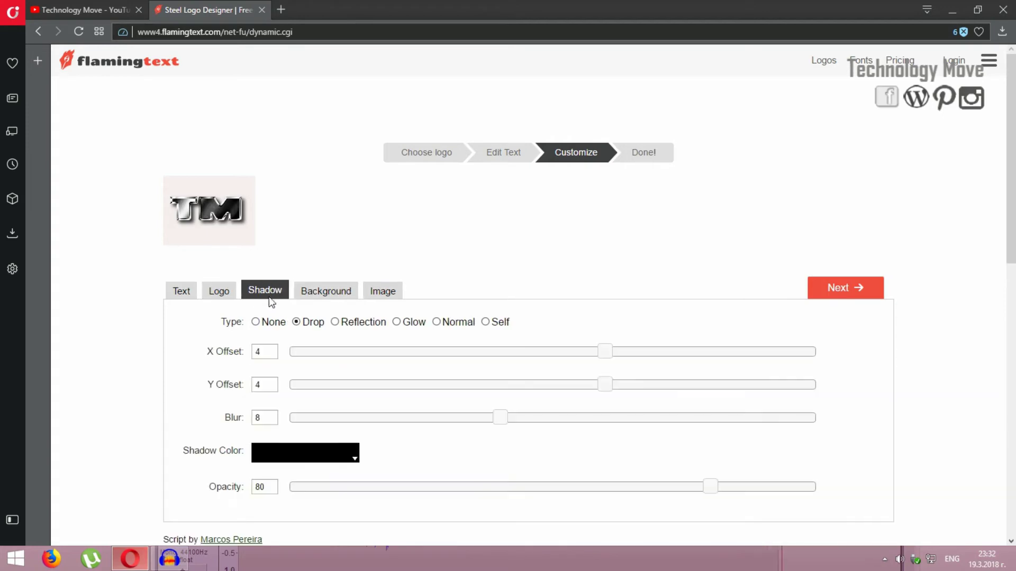
Preview Reflection and Glow shadows, then keep the Drop shadow on the TM logo.
{"action": "left_click", "coordinate": [337, 324]}
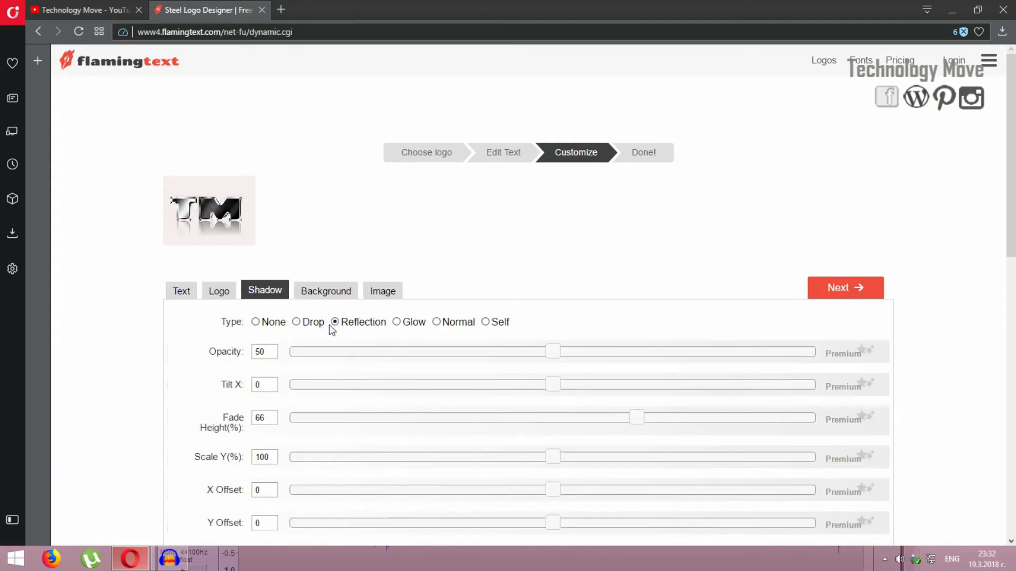
{"action": "left_click", "coordinate": [397, 322]}
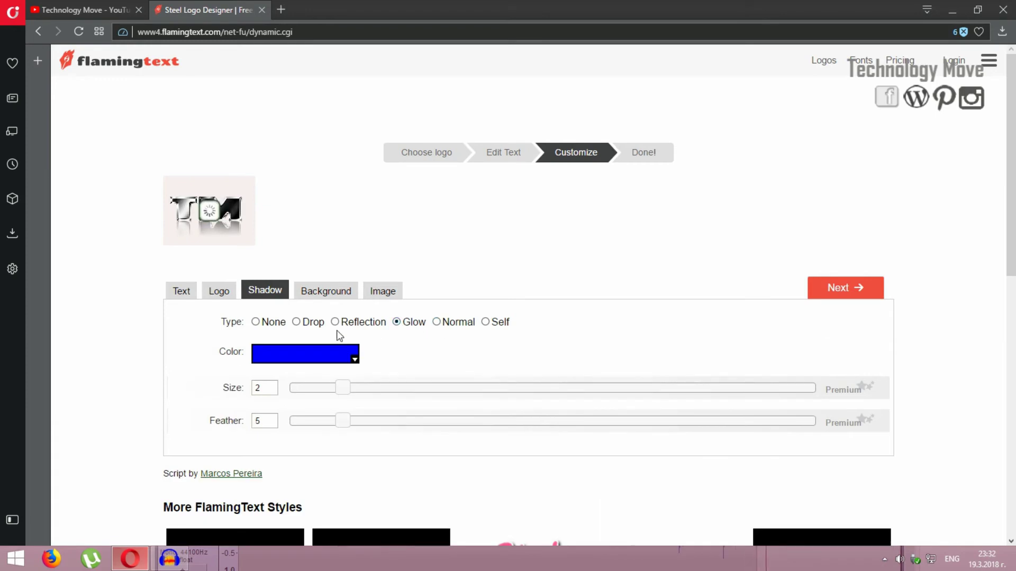
{"action": "left_click", "coordinate": [299, 324]}
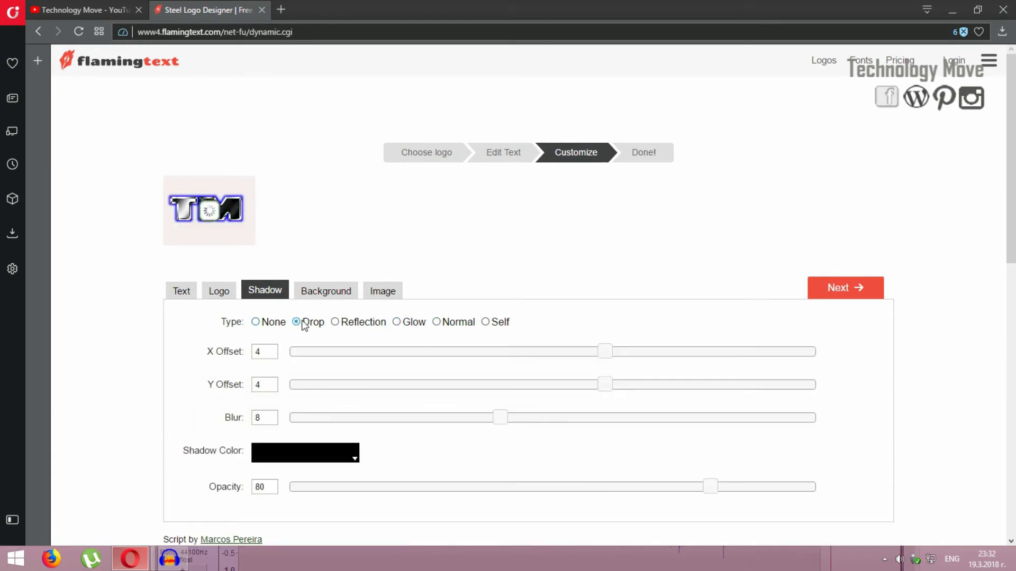
Inspect the Shine Color picker without changes and show the Image options with PNG format.
{"action": "left_click", "coordinate": [216, 296]}
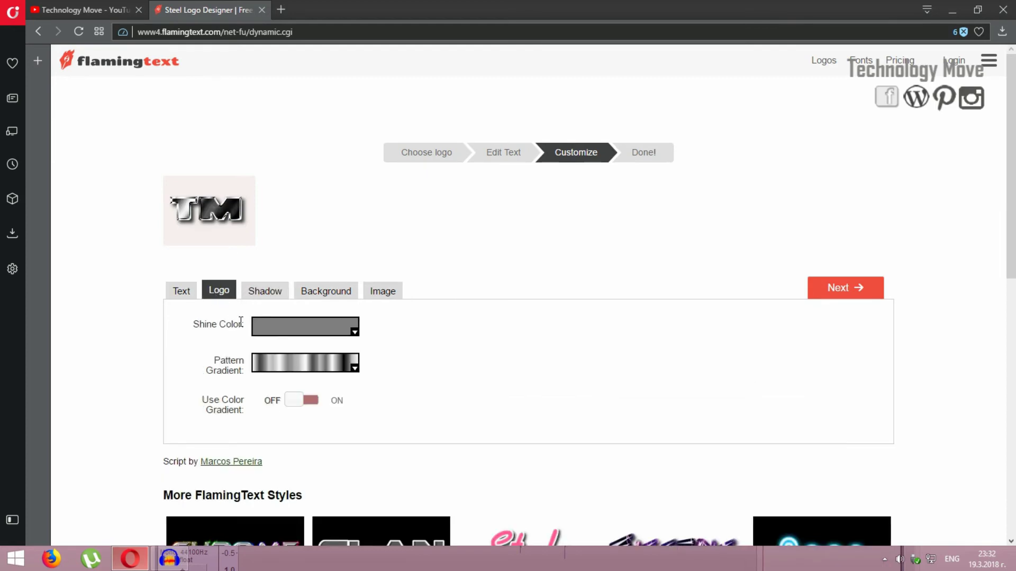
{"action": "left_click", "coordinate": [308, 329]}
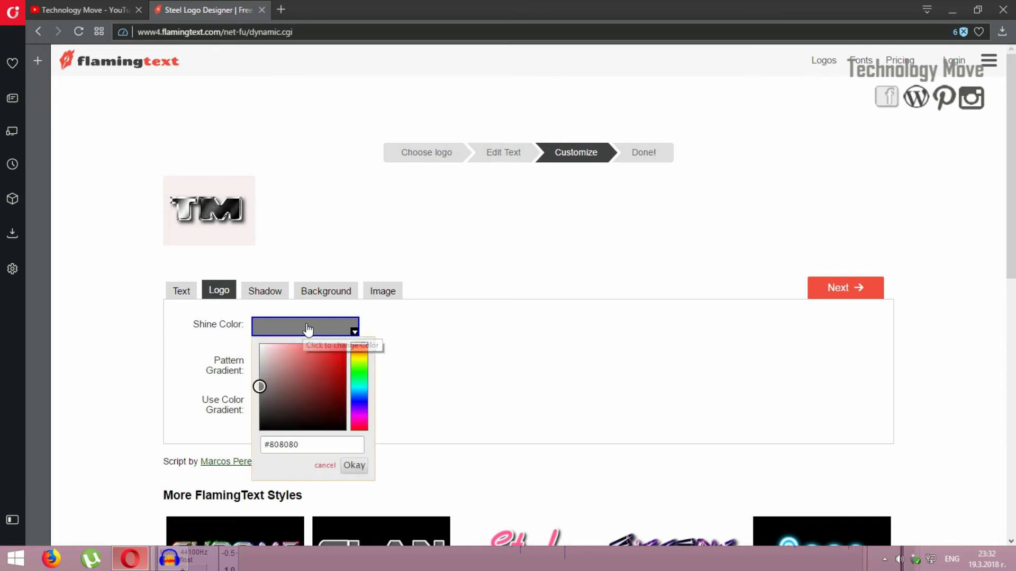
{"action": "left_click", "coordinate": [200, 338]}
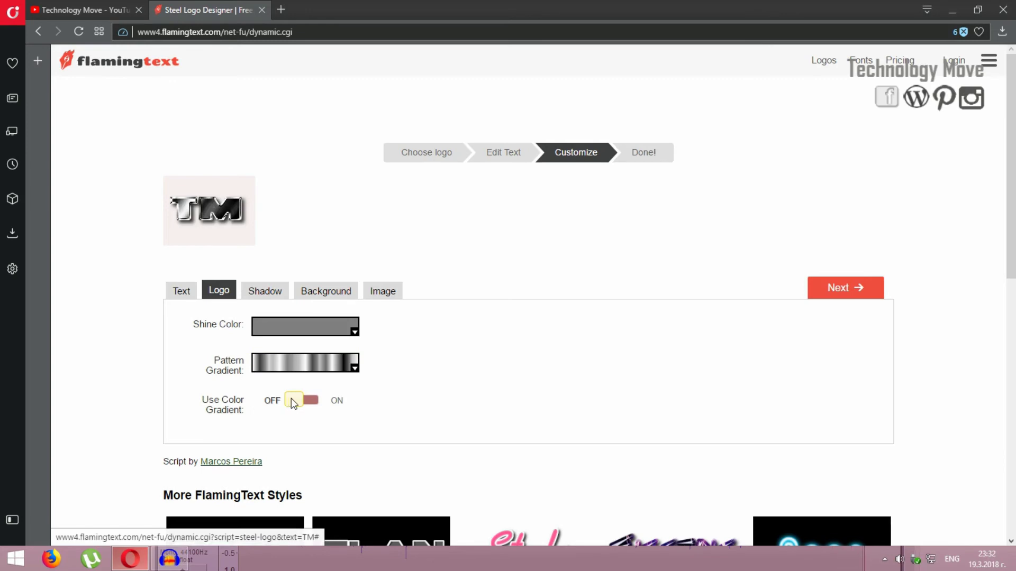
{"action": "left_click", "coordinate": [384, 293]}
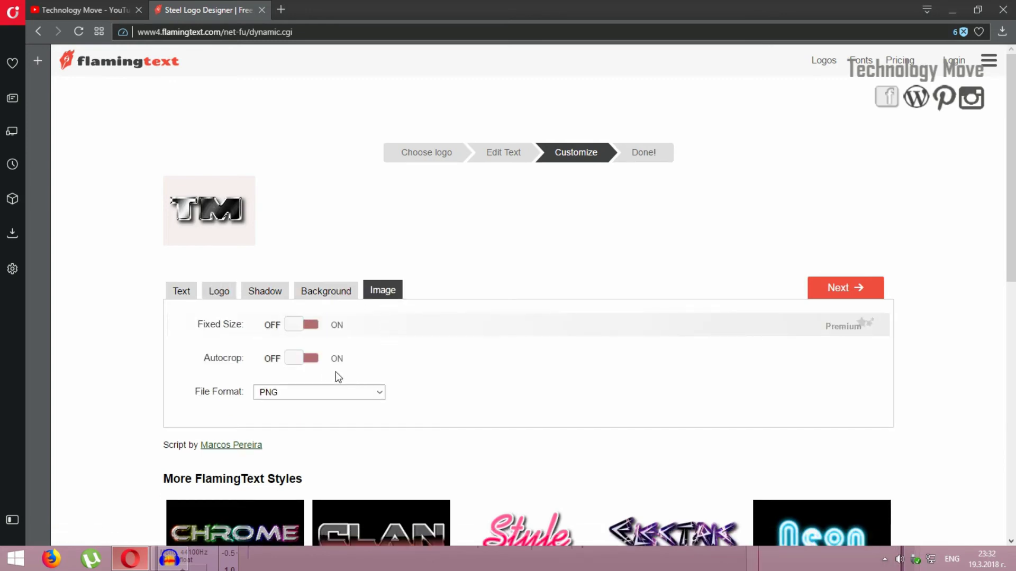
Keep Fixed Size off and download the finished 145x110 TM logo as a PNG.
{"action": "left_click", "coordinate": [293, 325]}
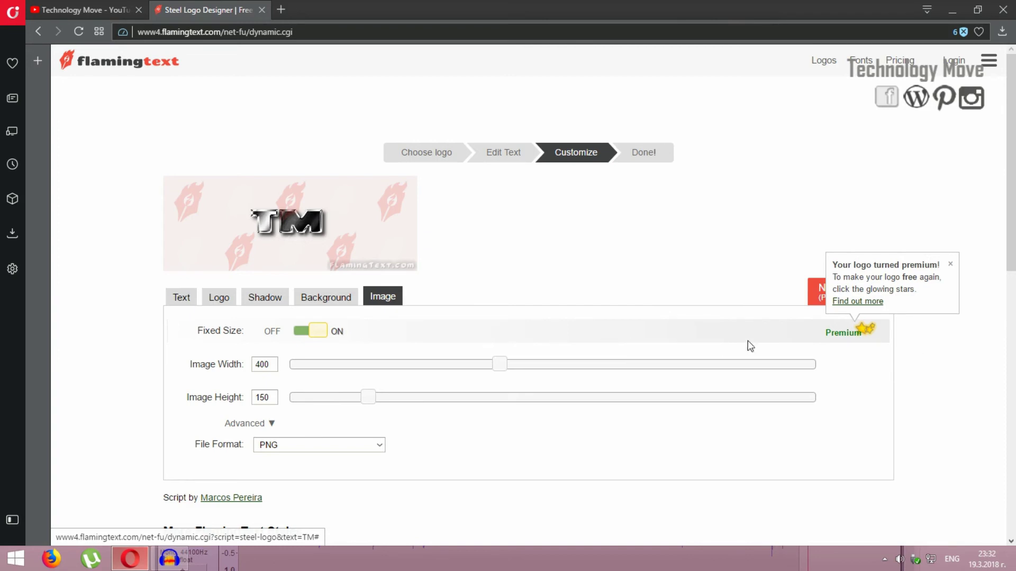
{"action": "left_click", "coordinate": [298, 332]}
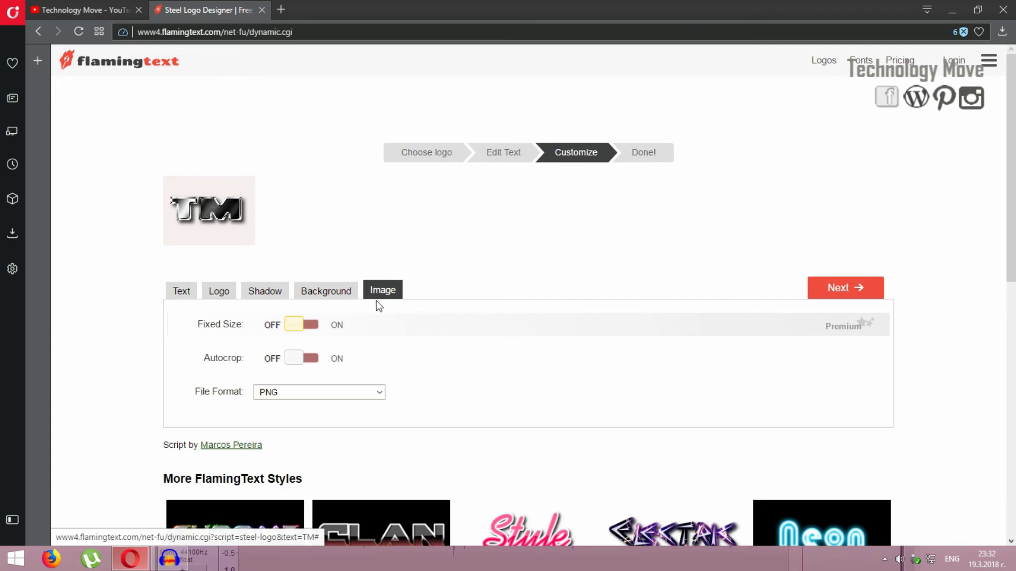
{"action": "left_click", "coordinate": [836, 296]}
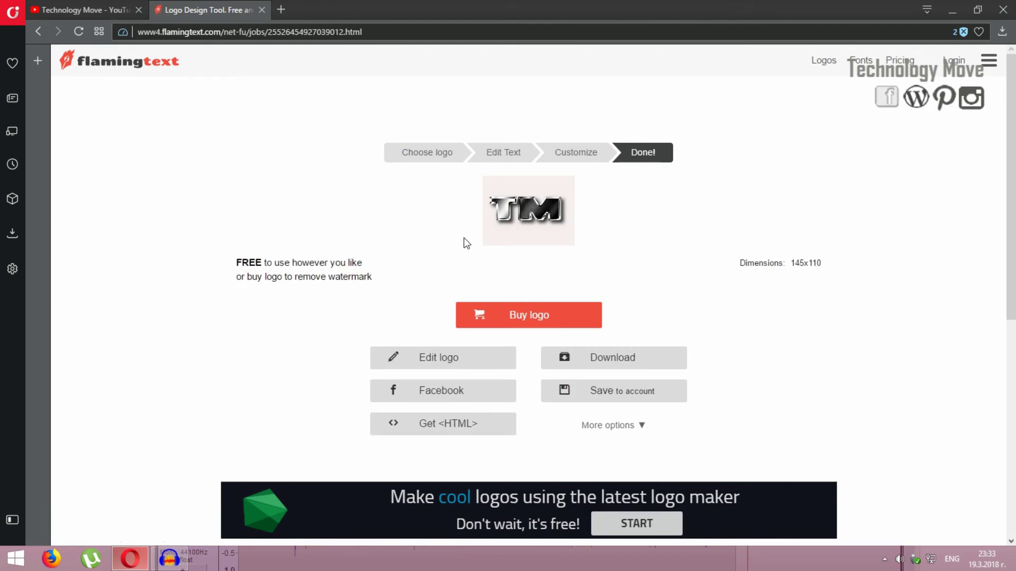
{"action": "left_click", "coordinate": [639, 363]}
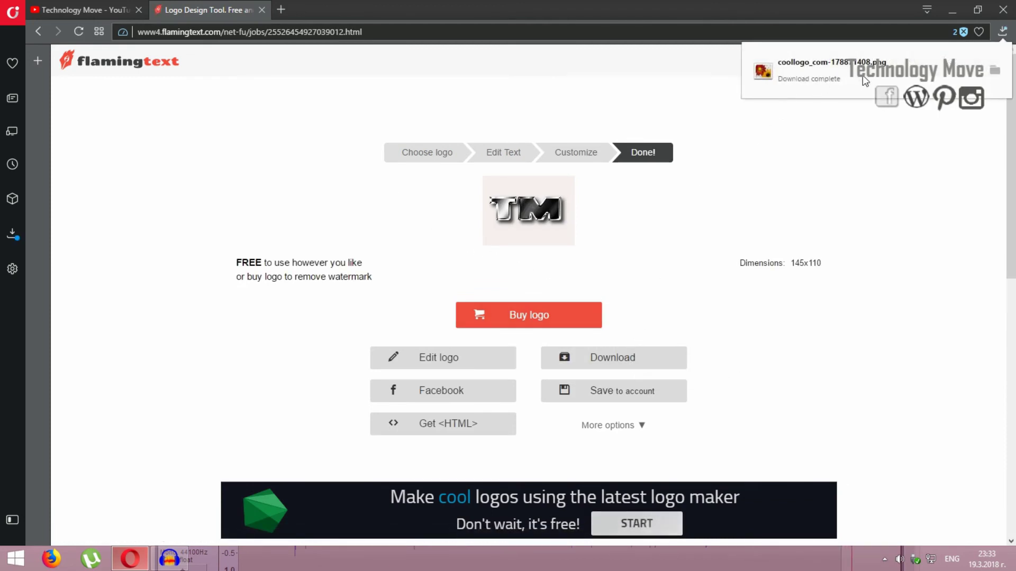
Bring up Google's Pick a photo dialog from the YouTube channel avatar.
{"action": "left_click", "coordinate": [95, 8]}
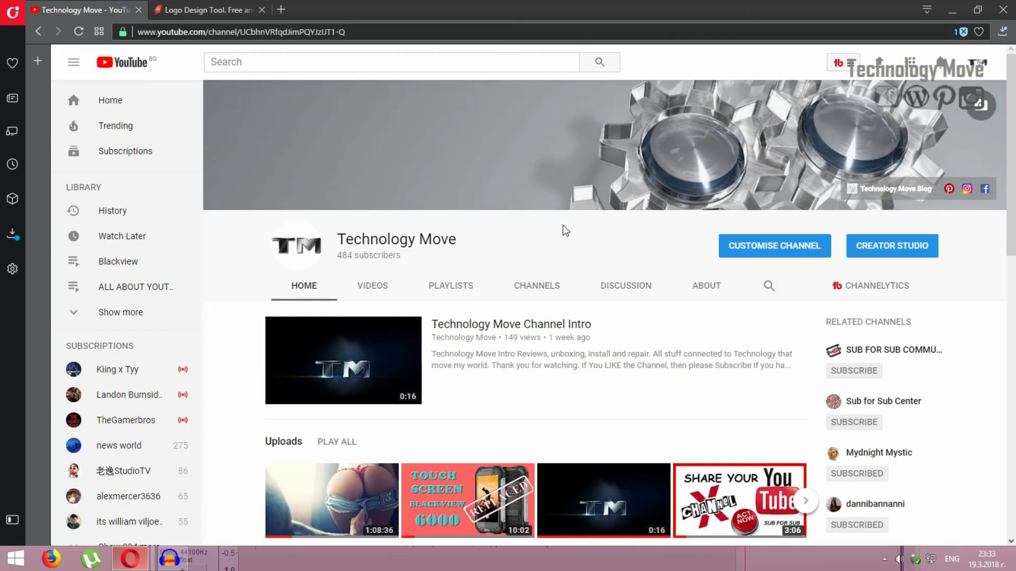
{"action": "left_click", "coordinate": [296, 244]}
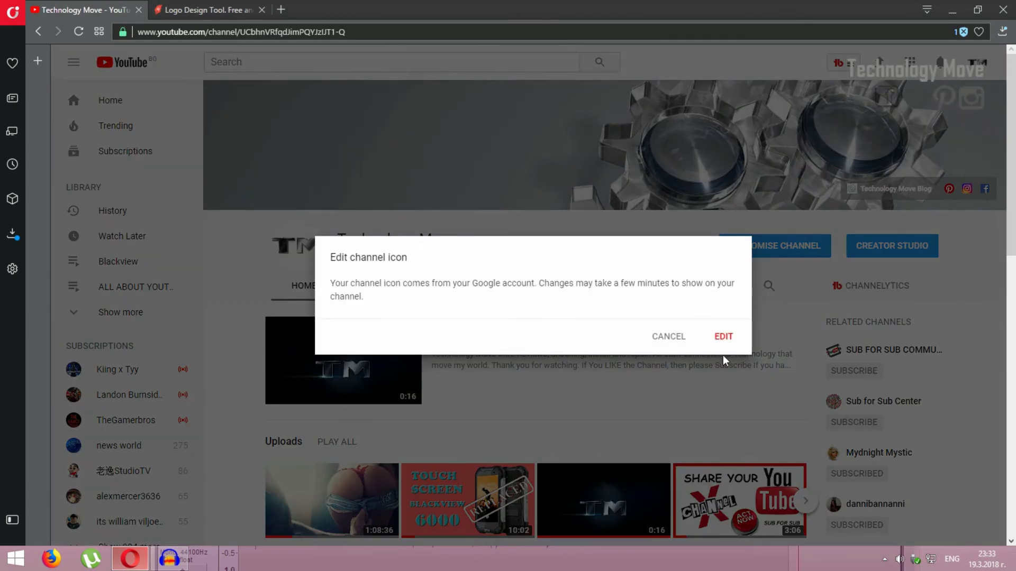
{"action": "left_click", "coordinate": [724, 339]}
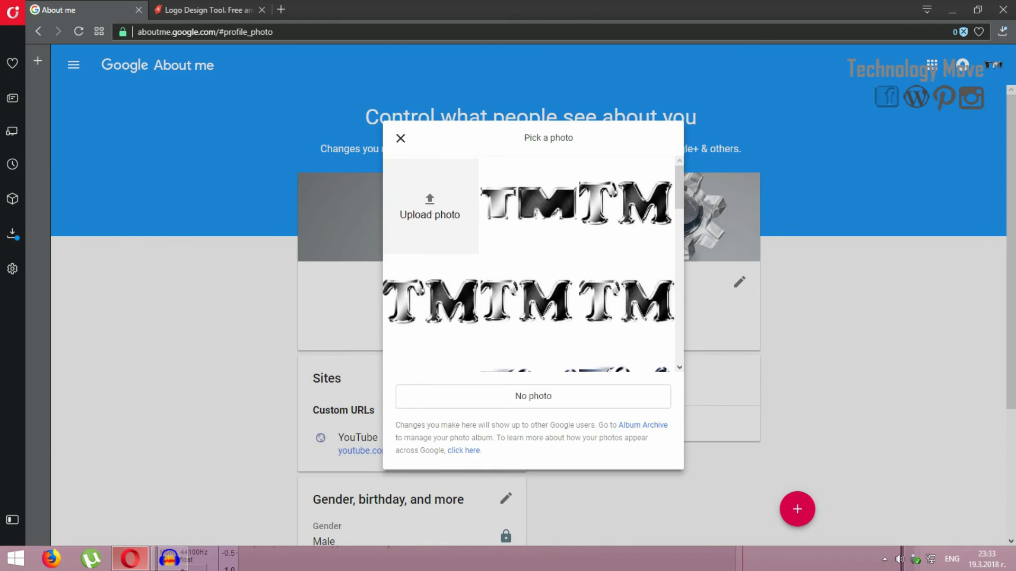
Set the downloaded coollogo PNG as the Google profile photo, cropped square around the TM letters.
{"action": "left_click", "coordinate": [1002, 31]}
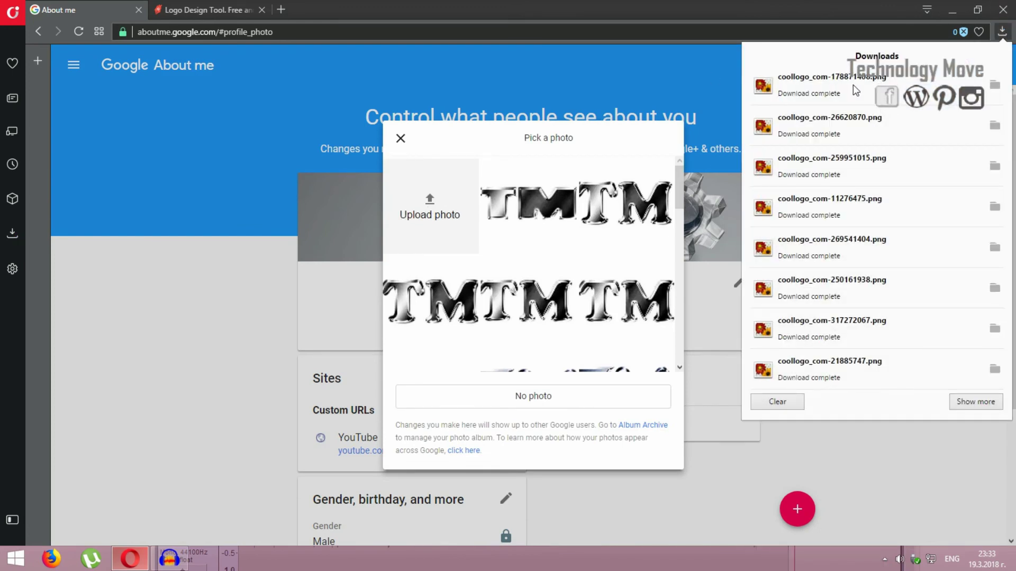
{"action": "left_click_drag", "start_coordinate": [868, 90], "coordinate": [525, 277]}
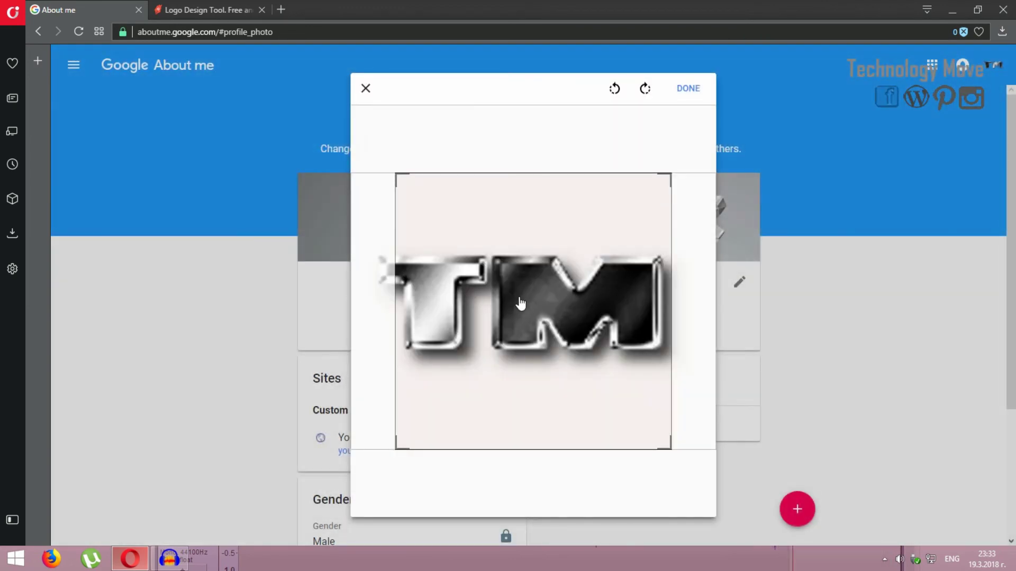
{"action": "left_click_drag", "start_coordinate": [521, 303], "coordinate": [509, 306]}
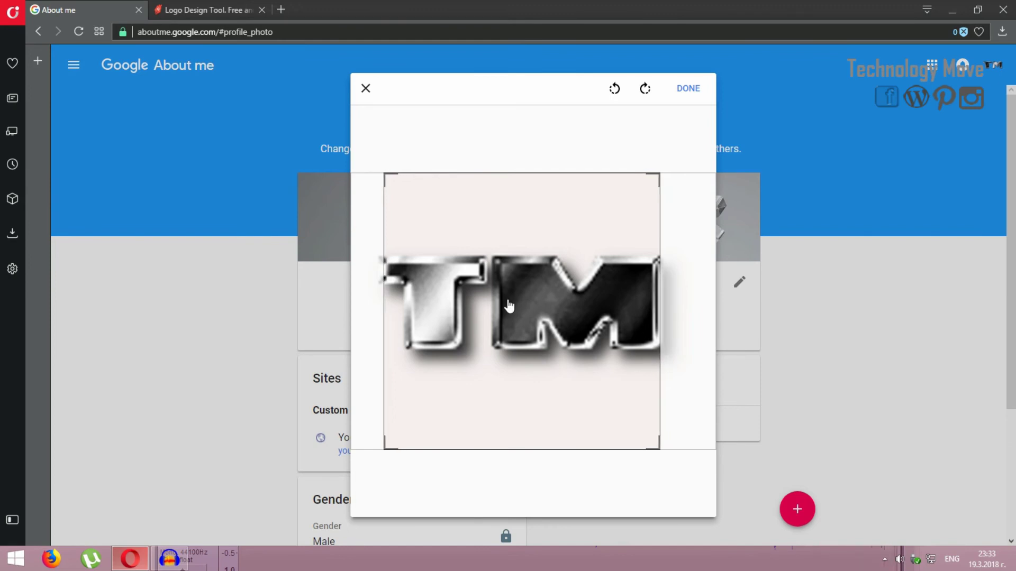
{"action": "left_click_drag", "start_coordinate": [509, 306], "coordinate": [511, 306]}
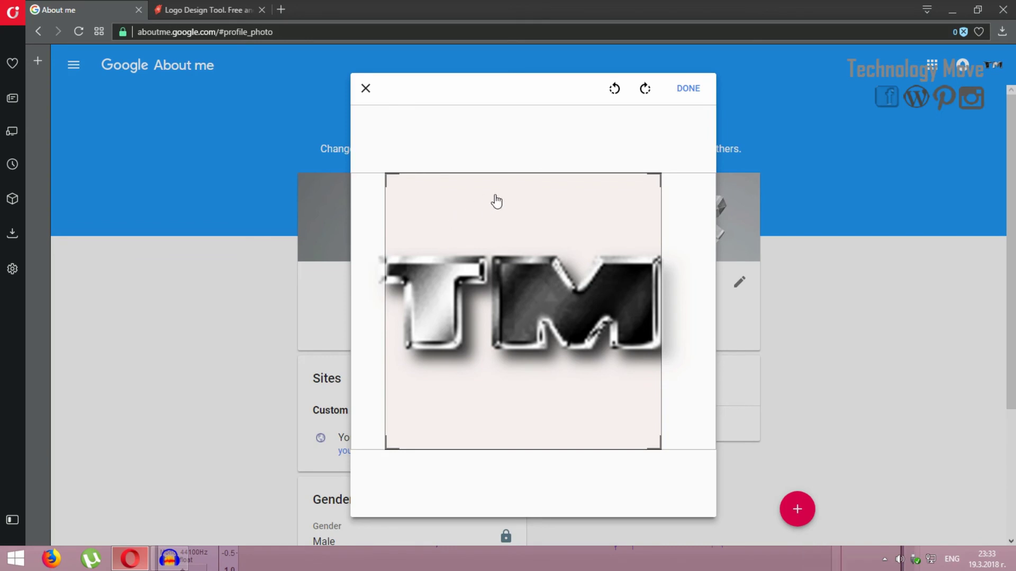
{"action": "left_click", "coordinate": [688, 90]}
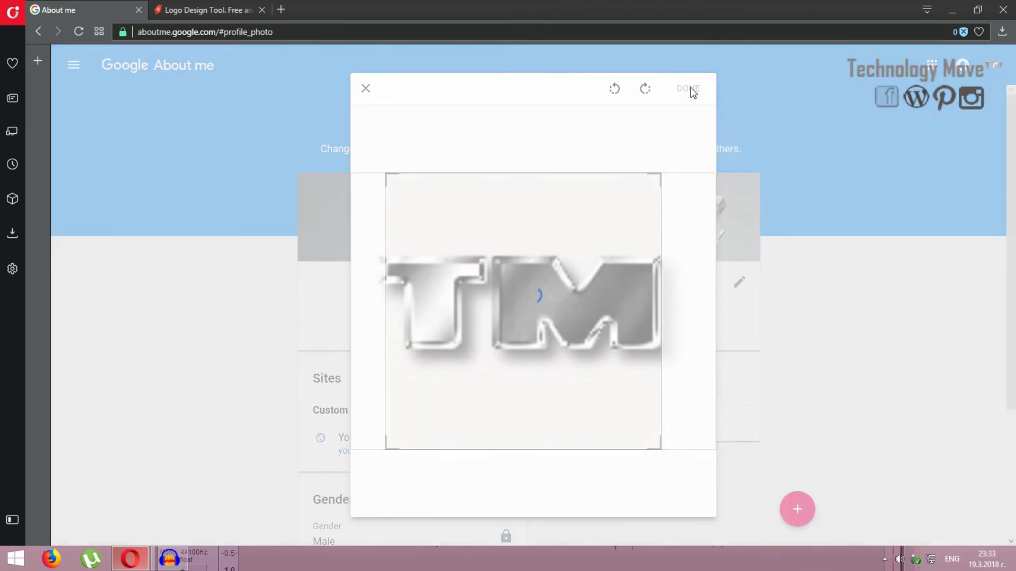